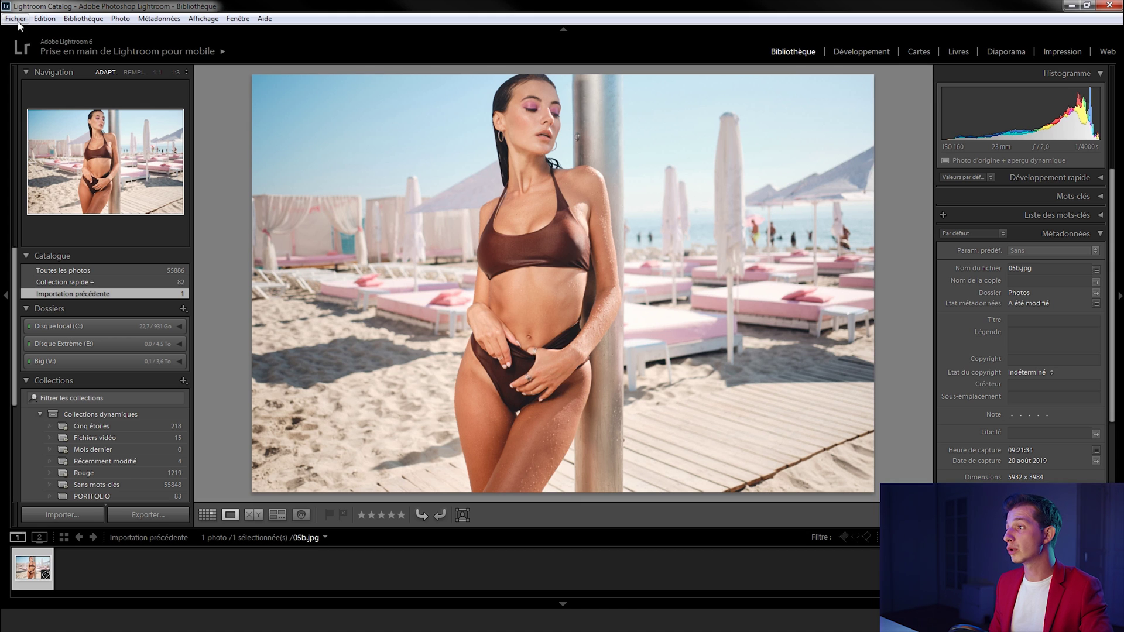
left_click(18, 21)
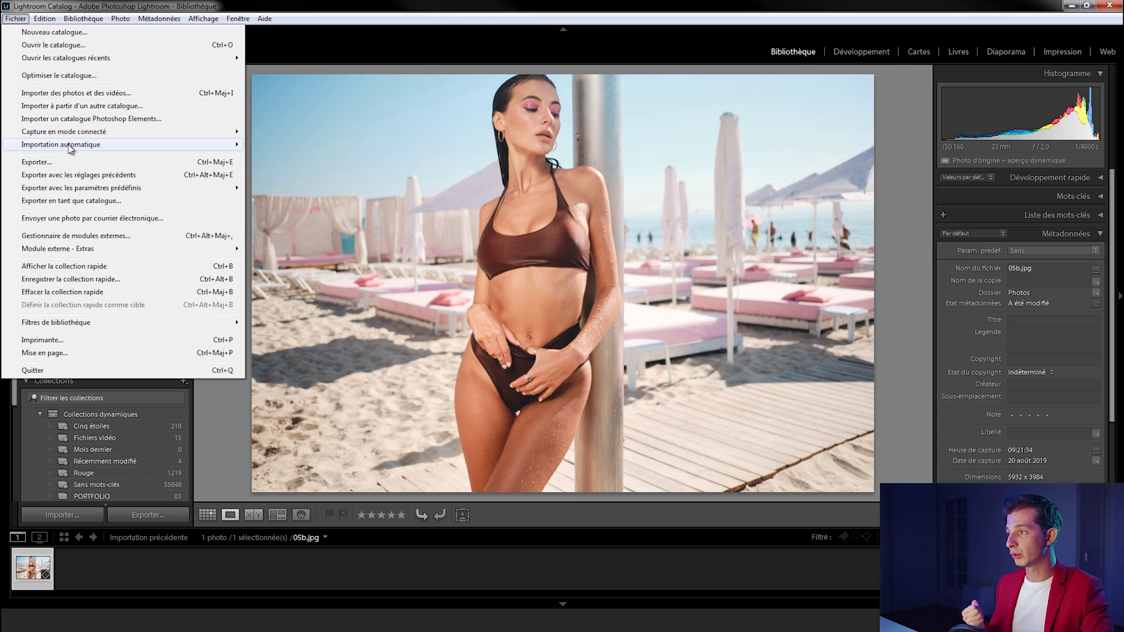
mouse_move(68, 146)
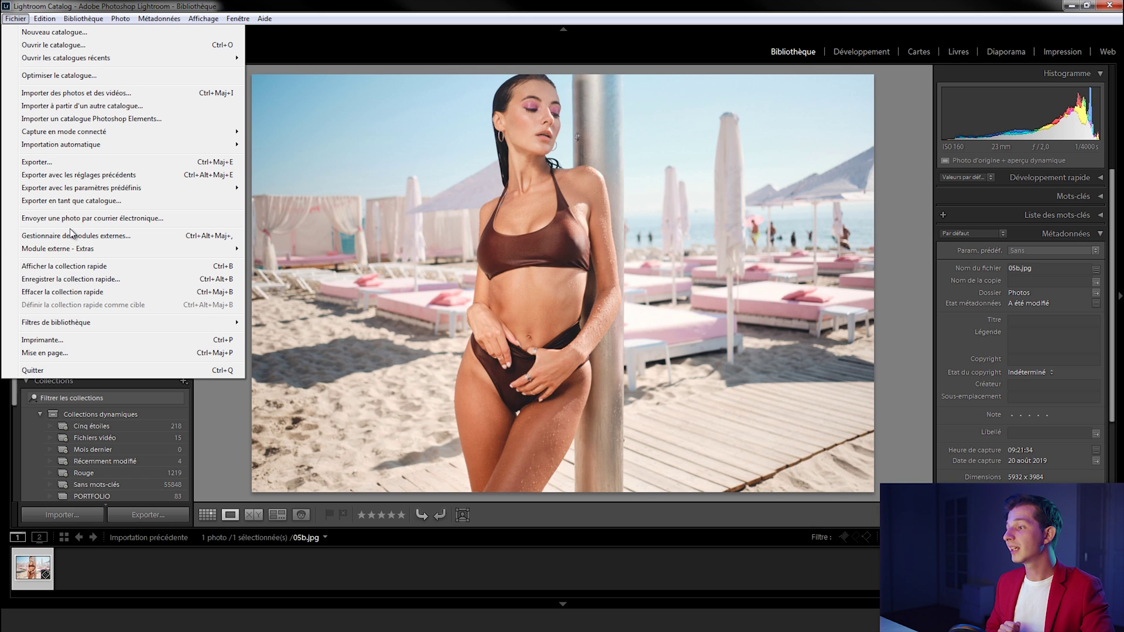
mouse_move(61, 252)
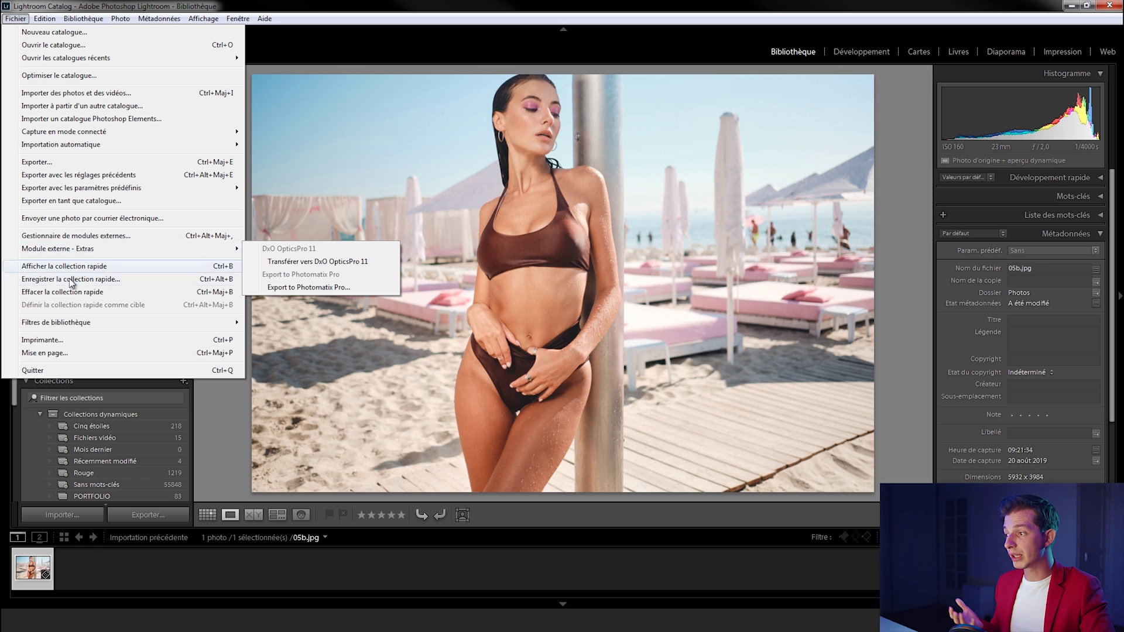
Step: Open the preferences and examine the general, preset and external editing settings, including the Photoshop file format and colour space choices
left_click(55, 21)
left_click(52, 22)
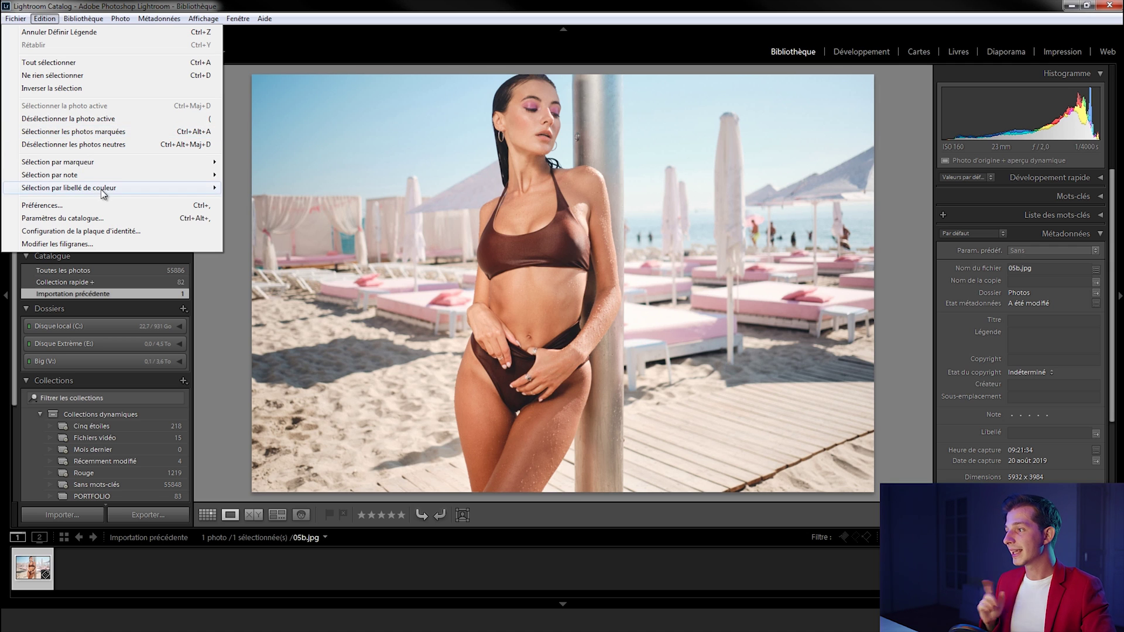
left_click(92, 206)
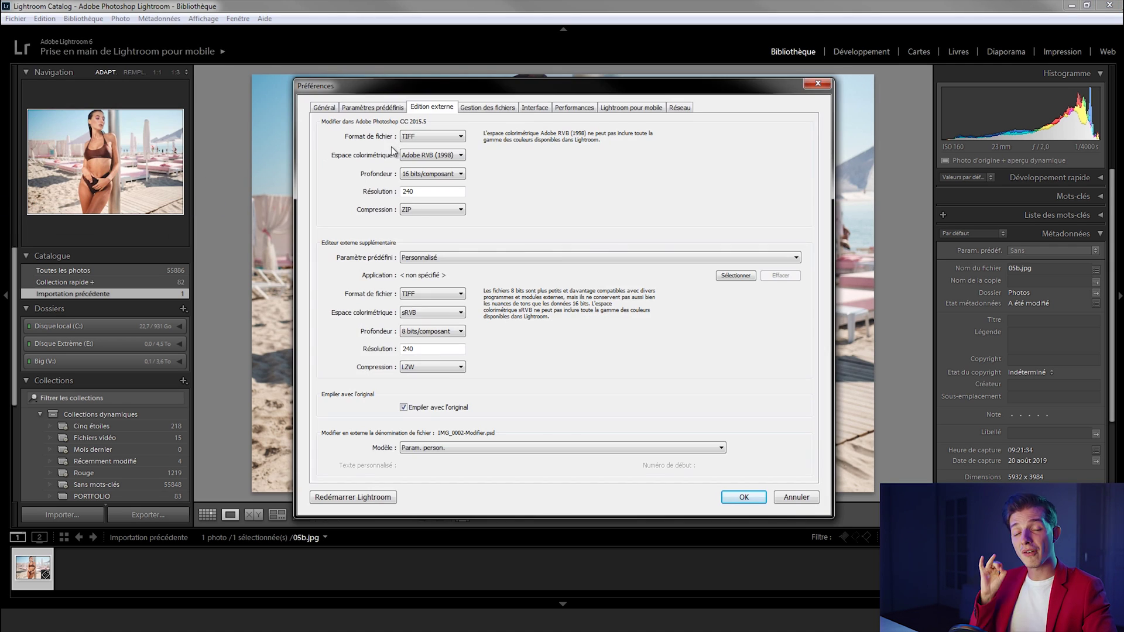
left_click(328, 108)
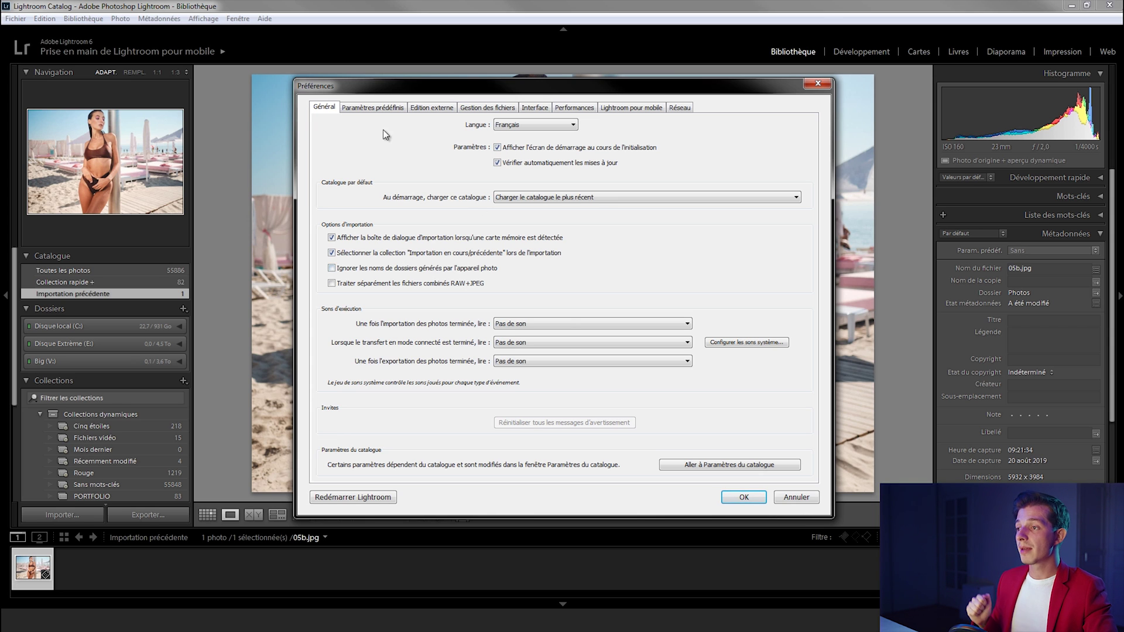
left_click(376, 112)
left_click(423, 108)
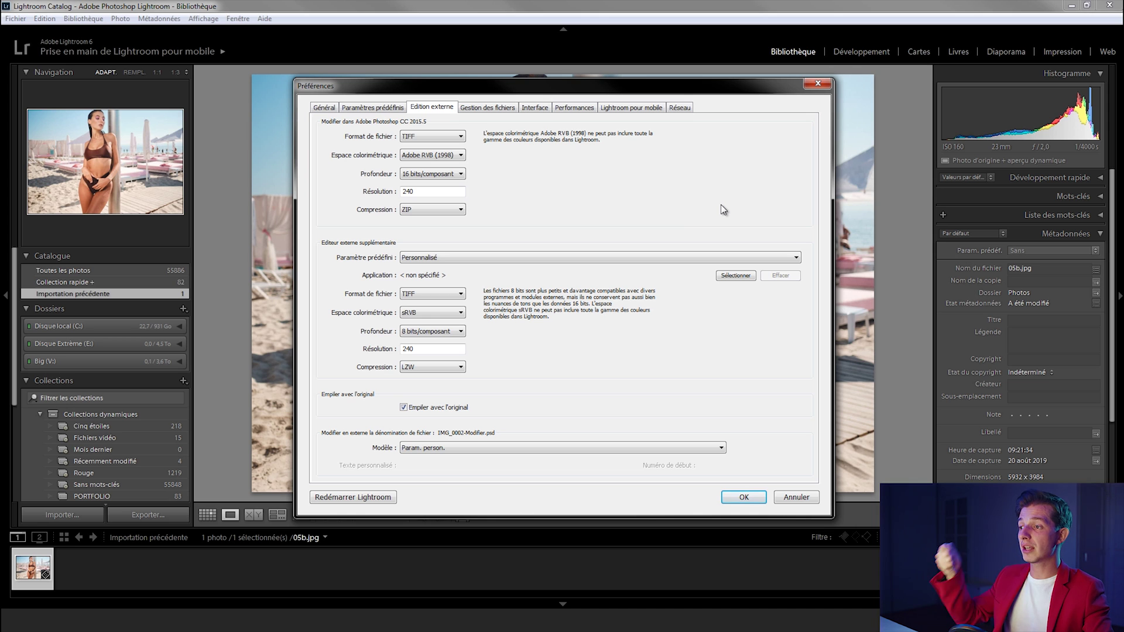
left_click(431, 136)
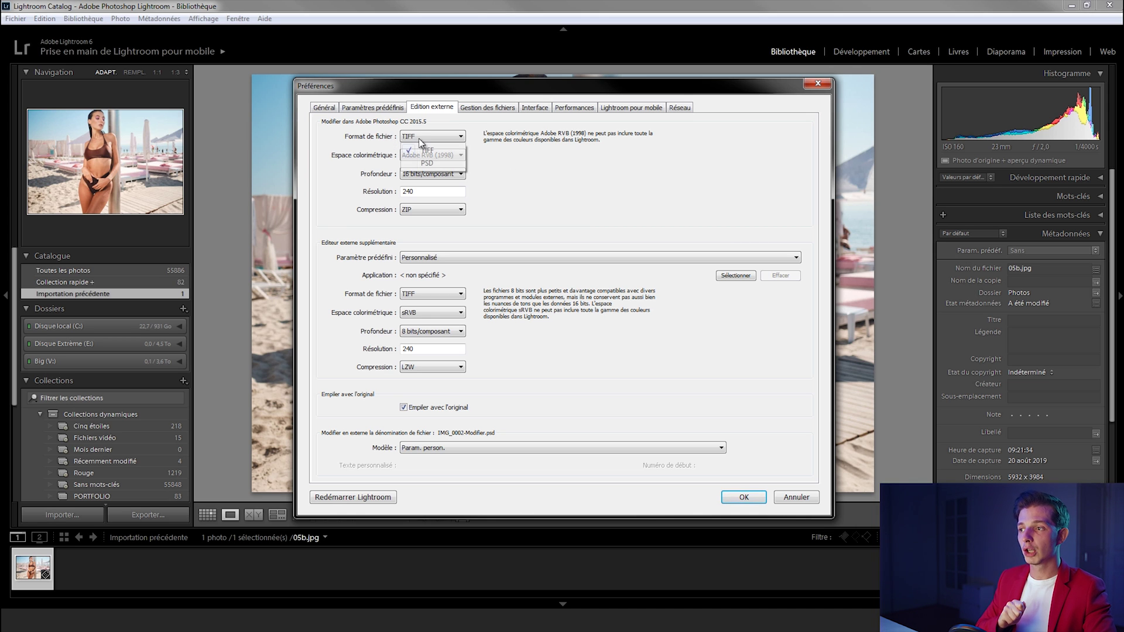
left_click(371, 140)
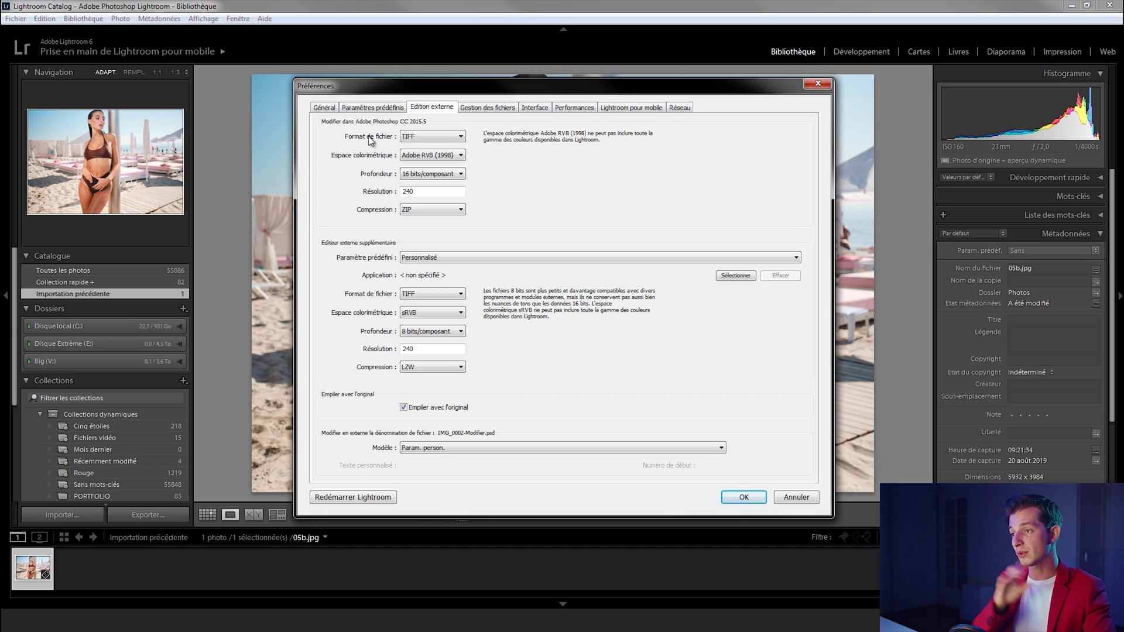
left_click(426, 154)
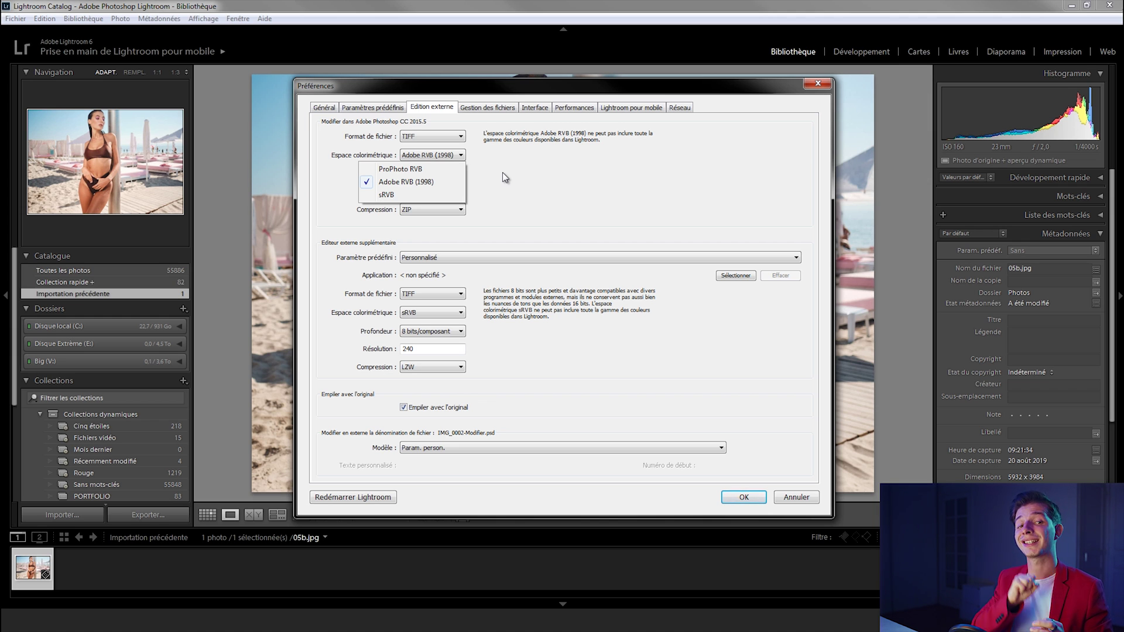
Step: Review the interface preferences with their frame colour choices and the graphics processor performance setting, and close the preferences
left_click(534, 107)
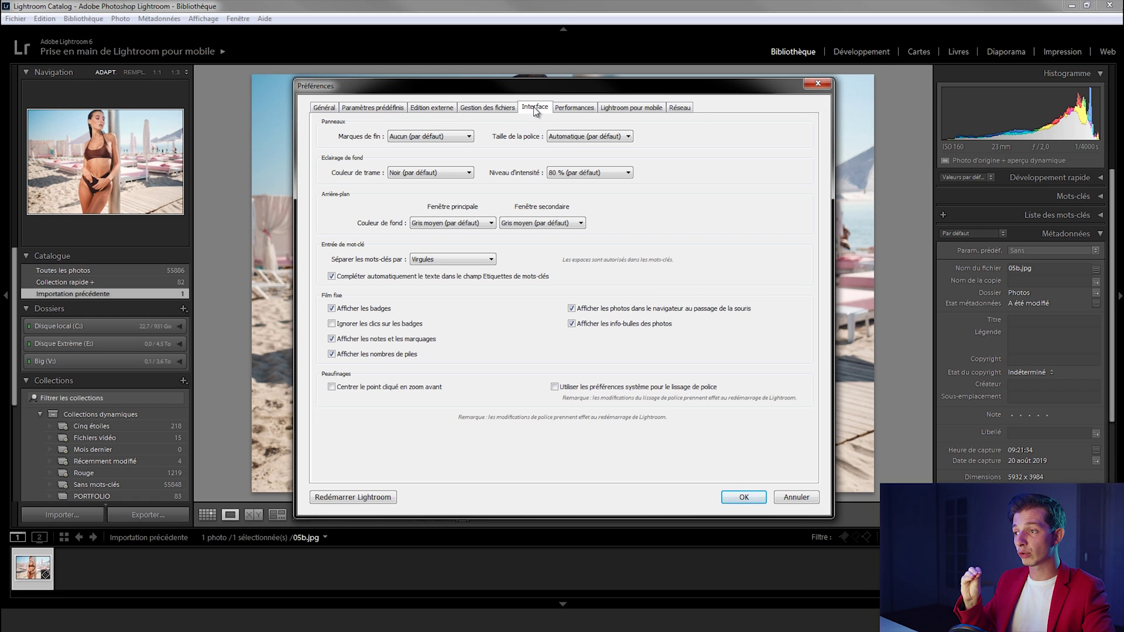
left_click(468, 173)
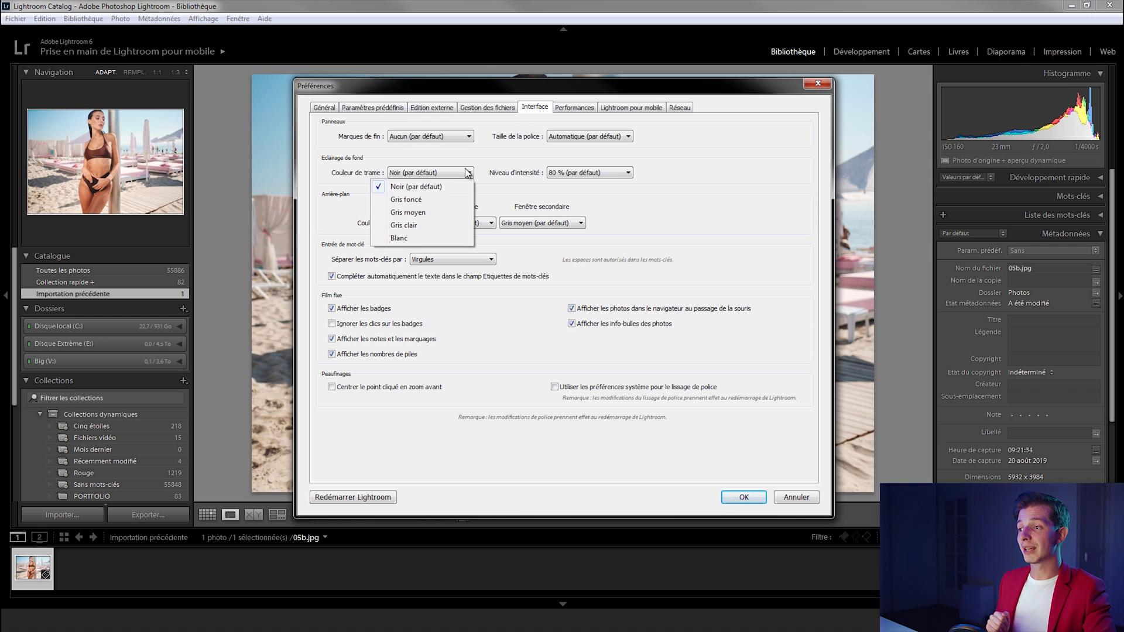
left_click(470, 158)
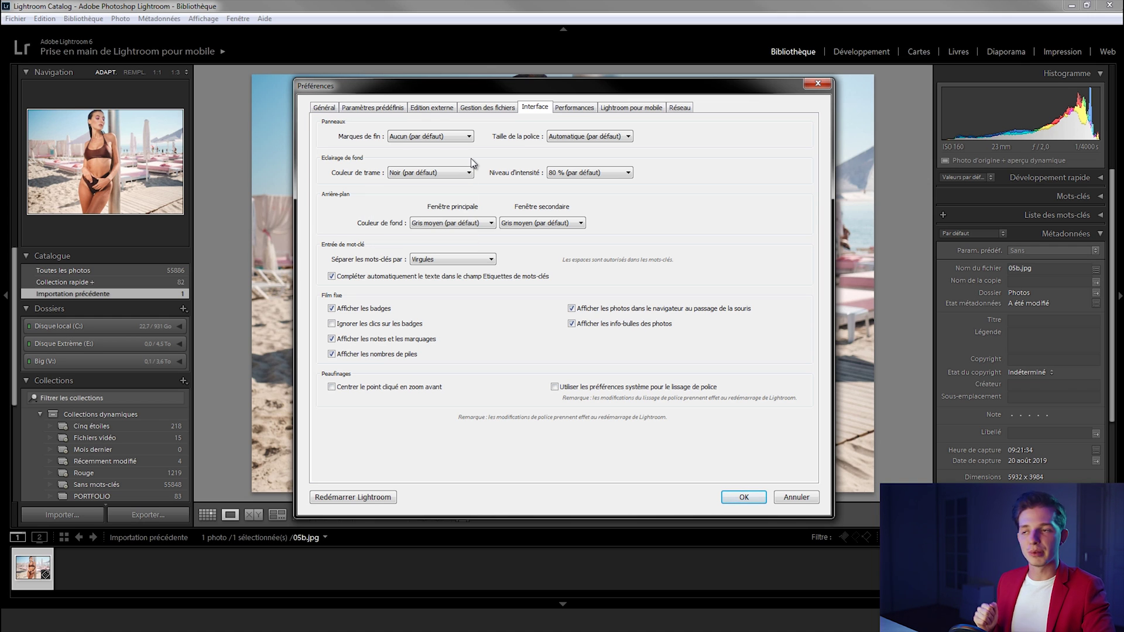
left_click(567, 109)
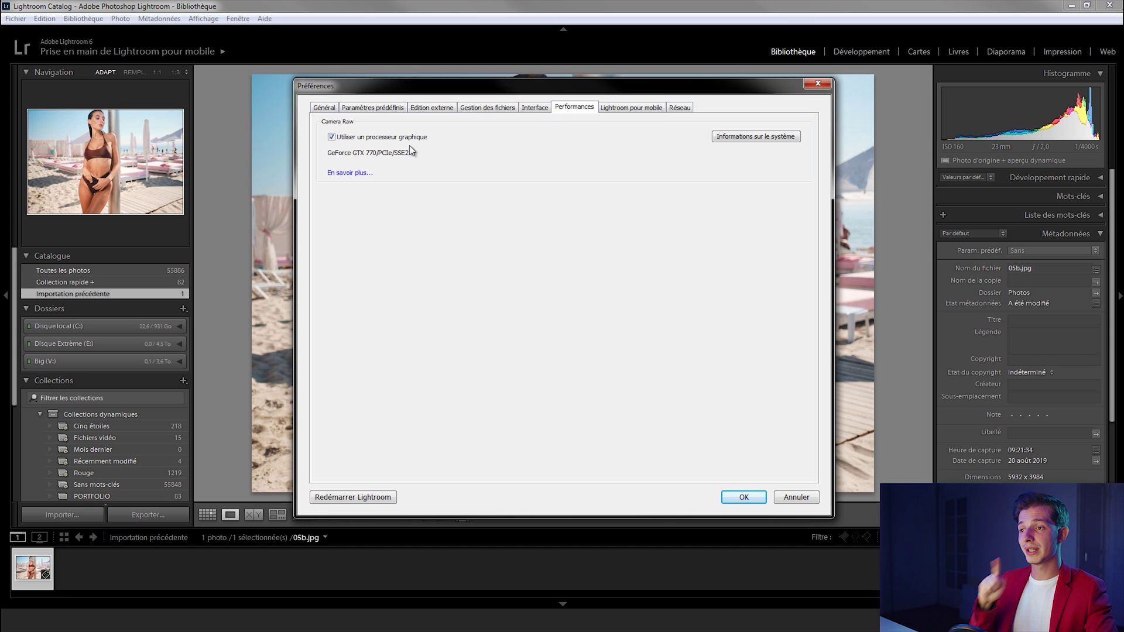
left_click(826, 88)
left_click(53, 19)
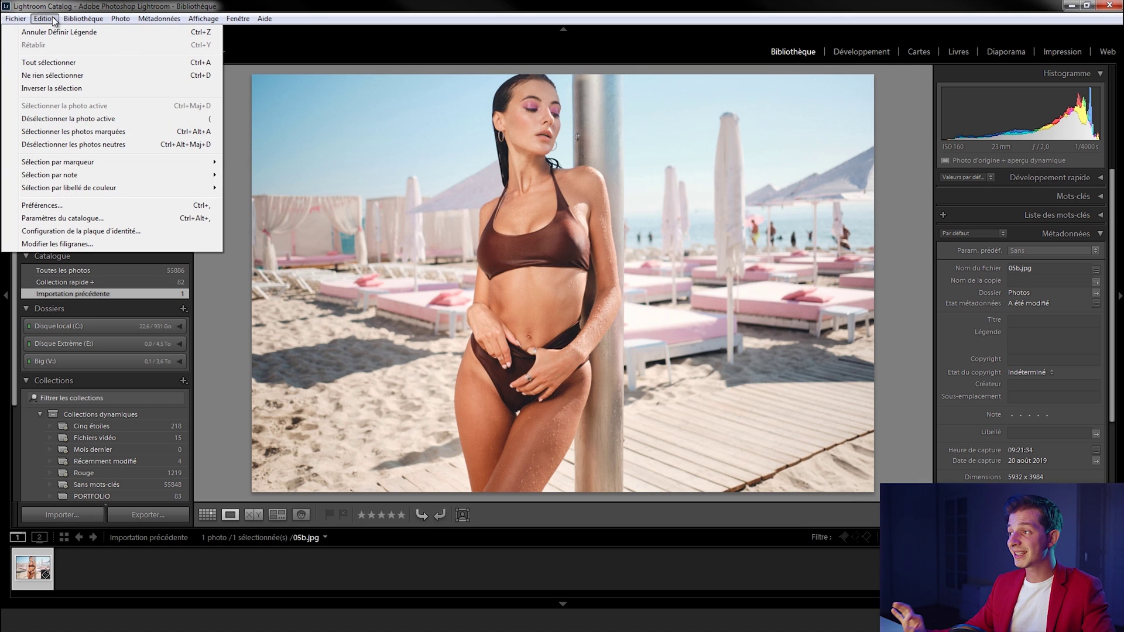
mouse_move(75, 20)
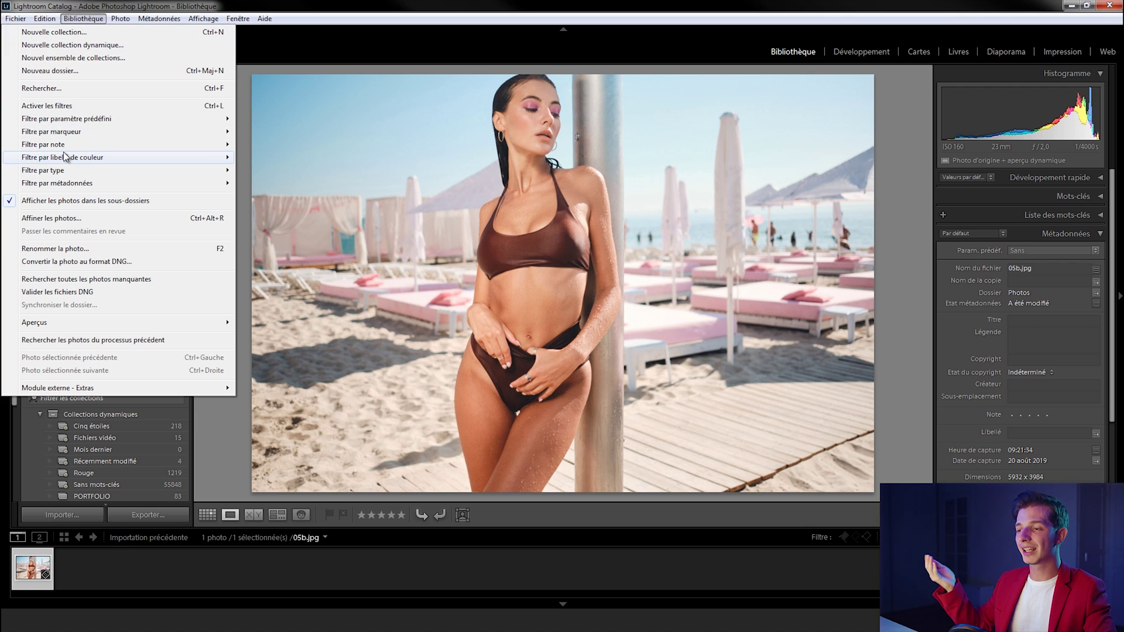
mouse_move(66, 157)
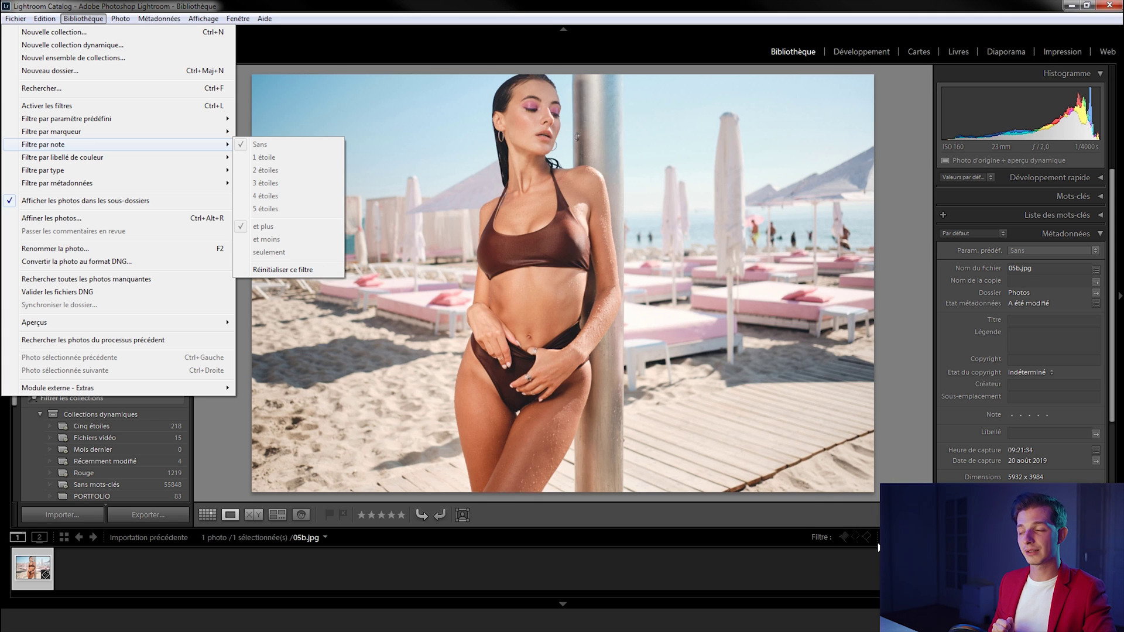
mouse_move(130, 21)
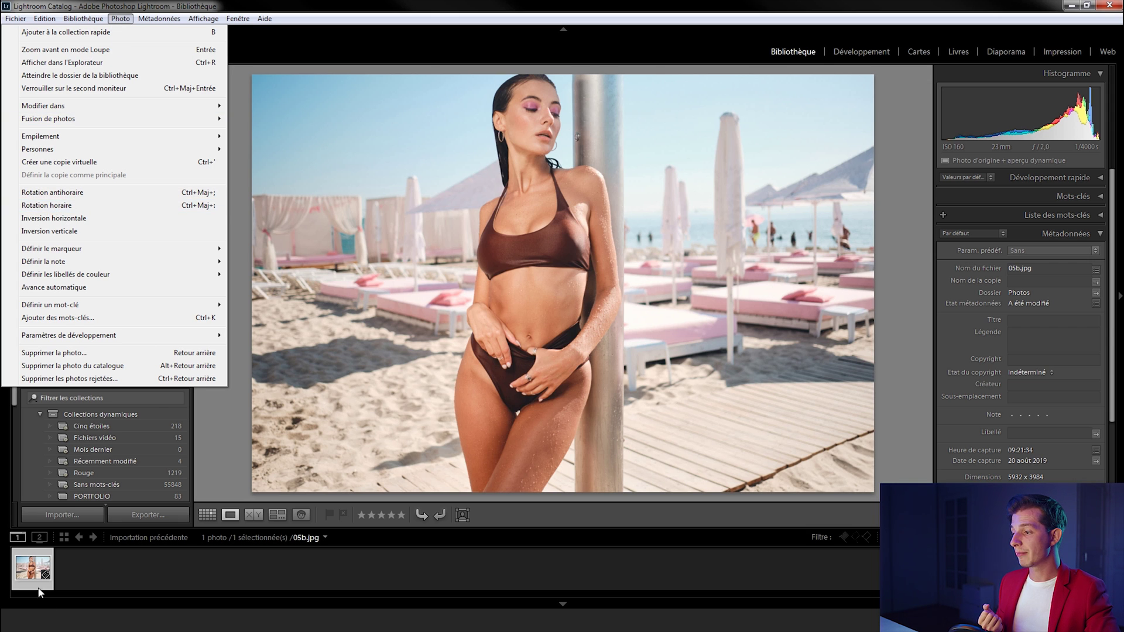
Step: Rotate the photo 05b.jpg clockwise and turn it back counterclockwise
left_click(24, 574)
right_click(23, 574)
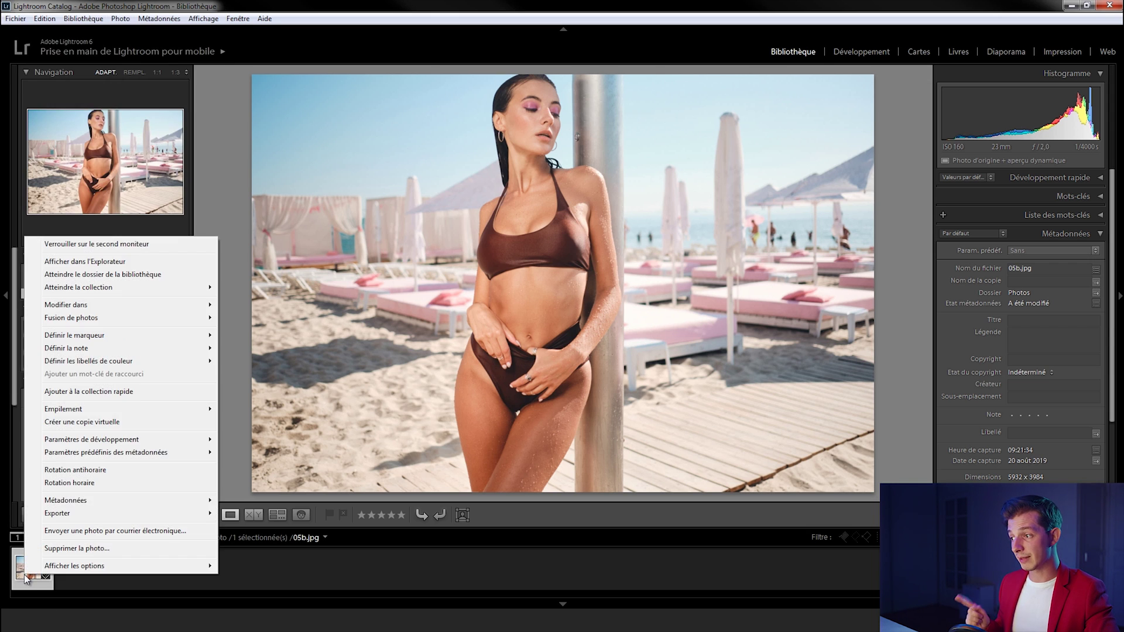
left_click(83, 483)
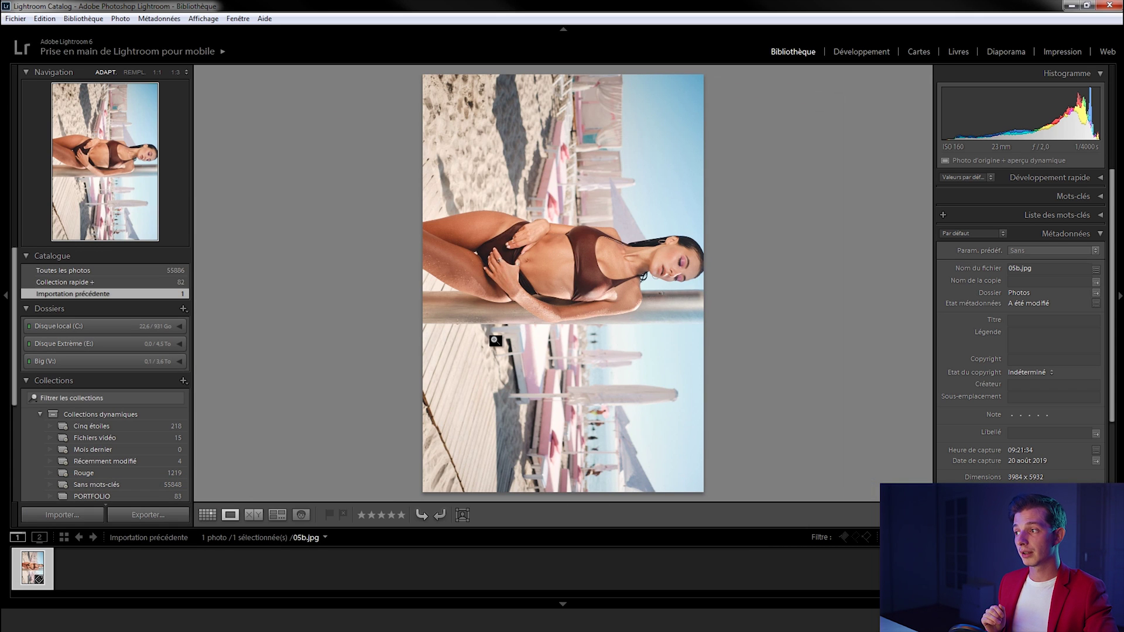
right_click(35, 576)
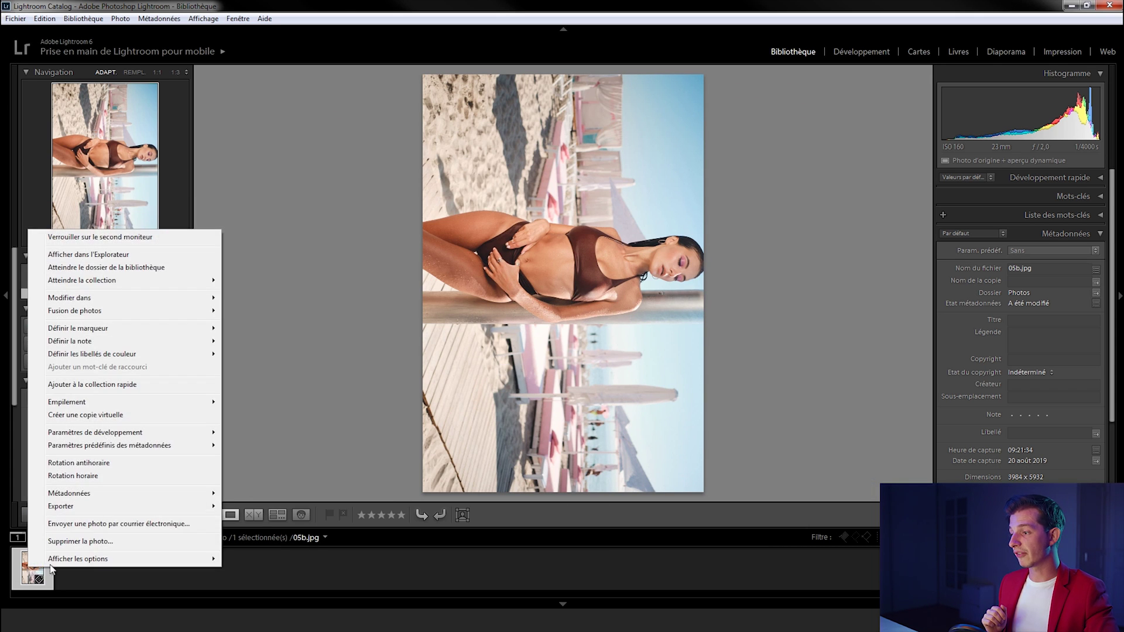
left_click(128, 466)
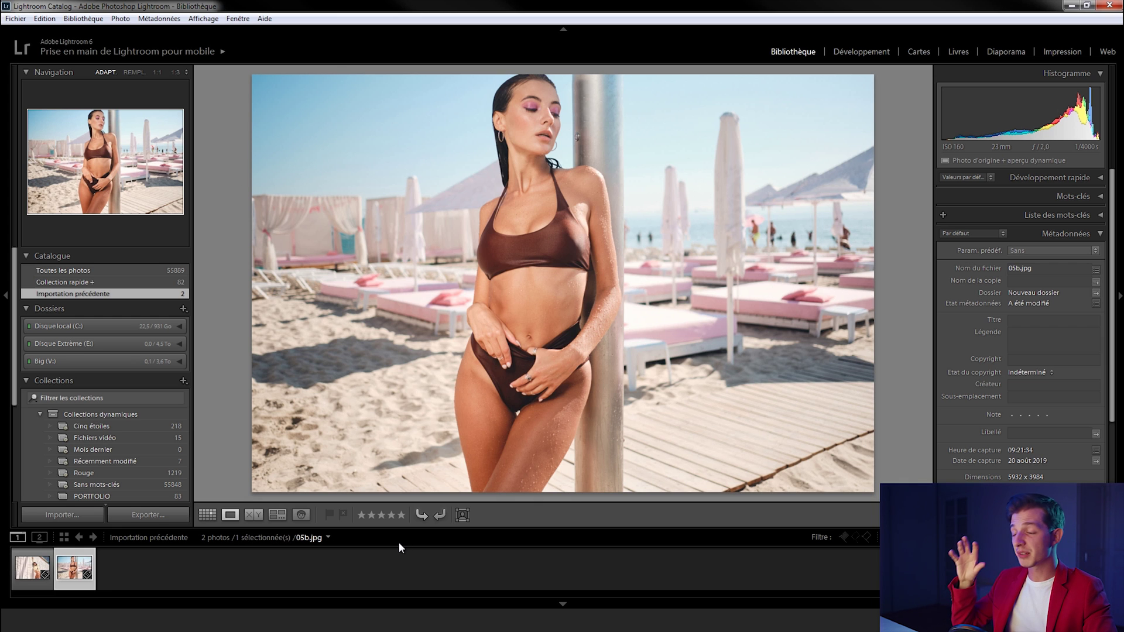
left_click(23, 20)
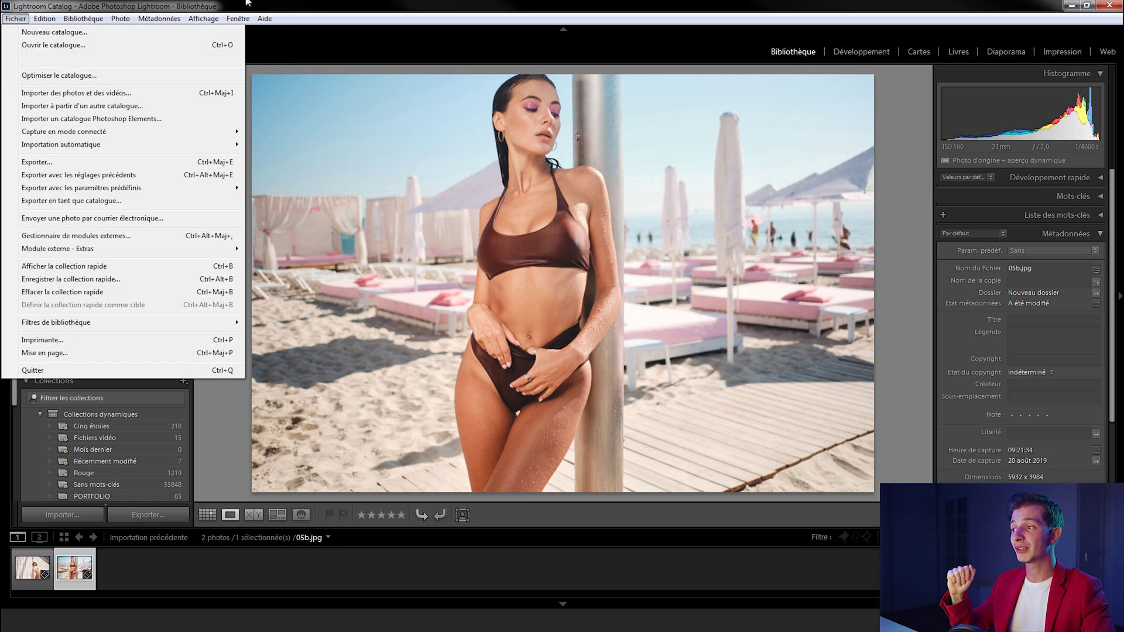
key("Escape")
Step: Select both 04.jpg and 05b.jpg, rotate them together counterclockwise and back clockwise, and clear the selection
left_click(33, 571)
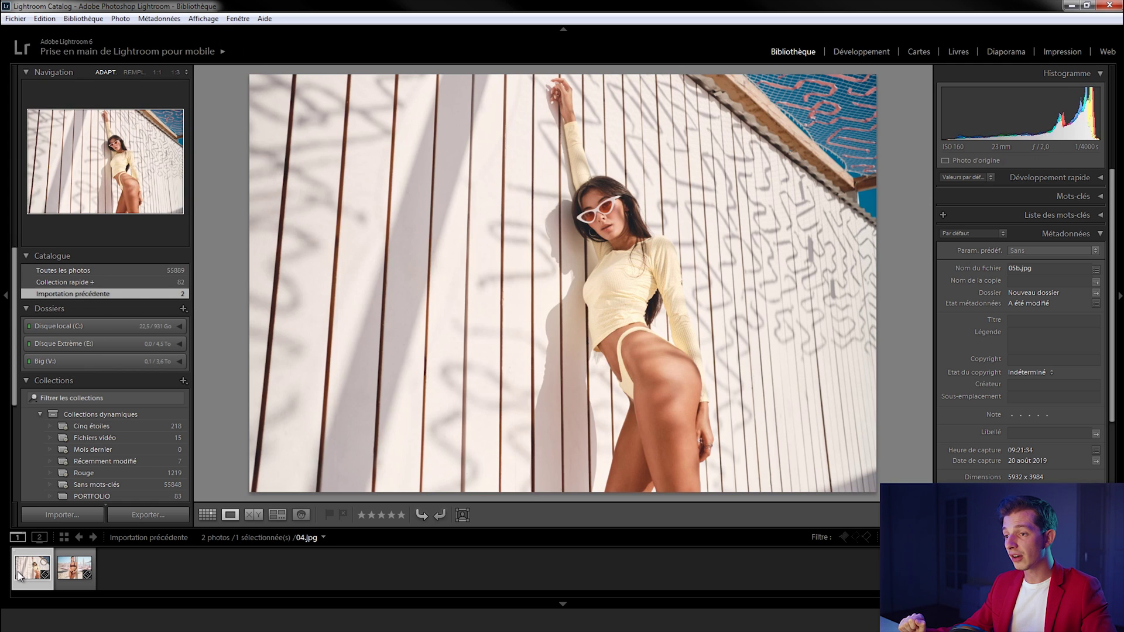
right_click(69, 578)
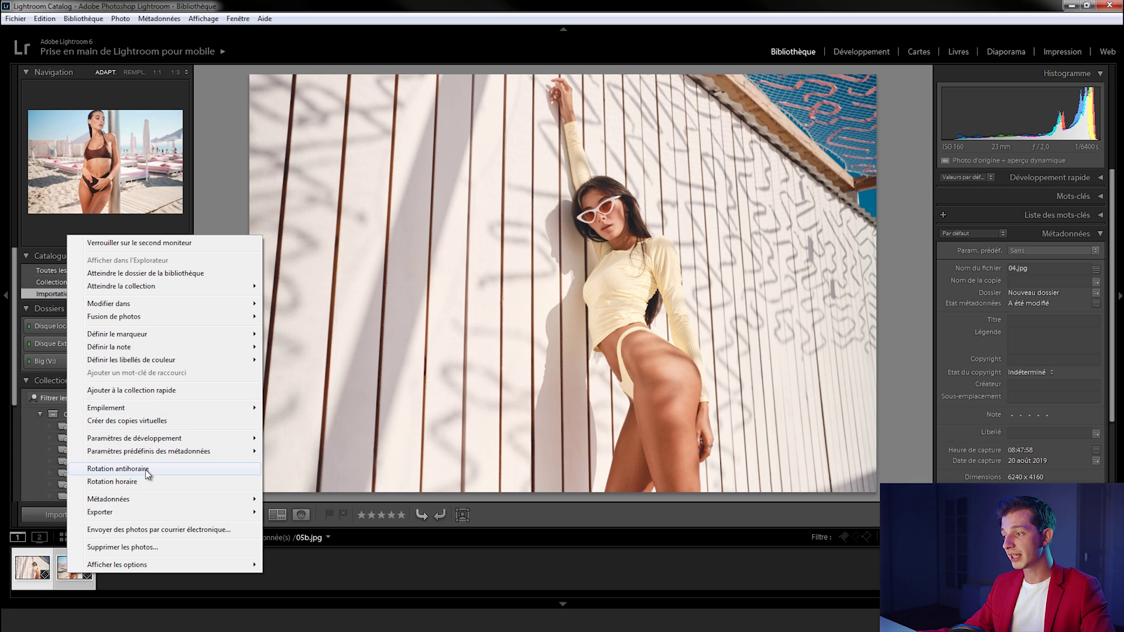
left_click(145, 469)
right_click(69, 578)
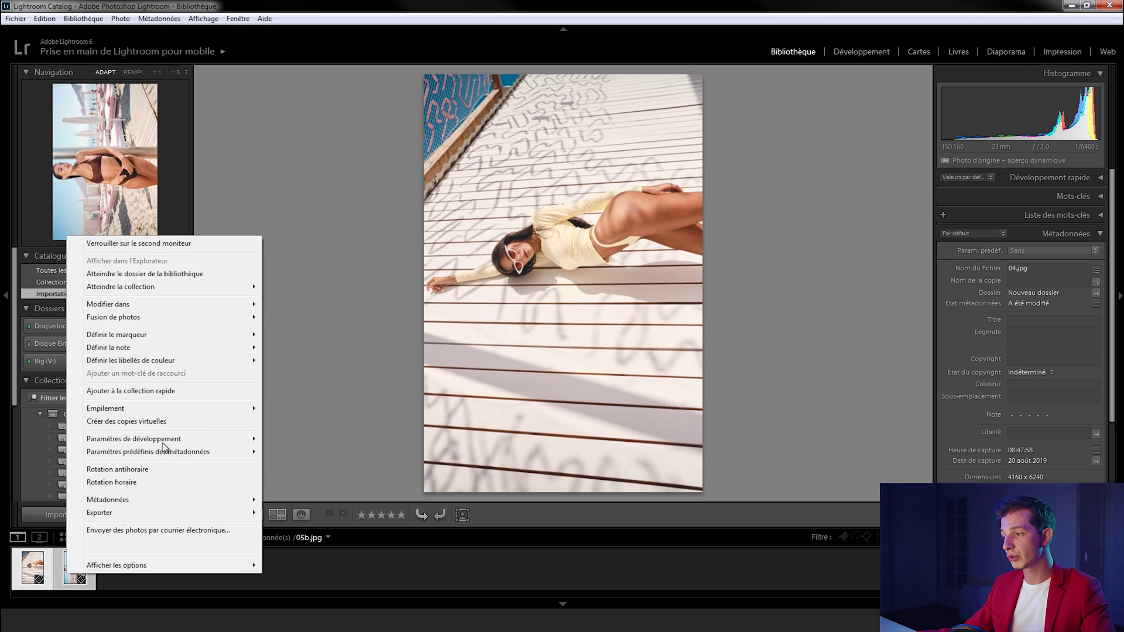
left_click(127, 484)
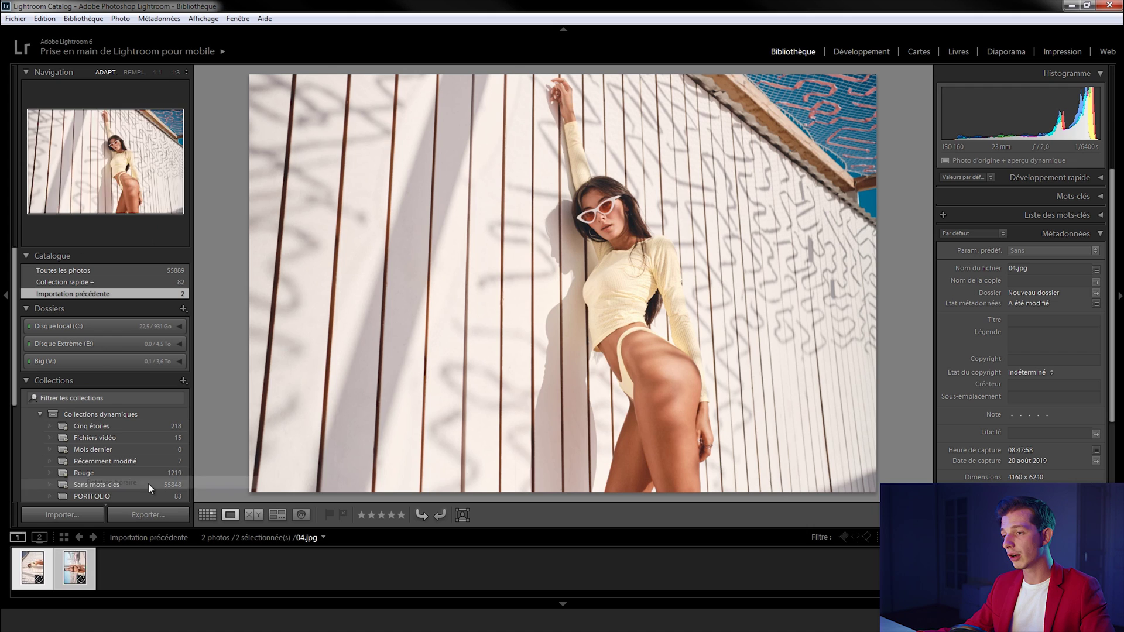
left_click(265, 569)
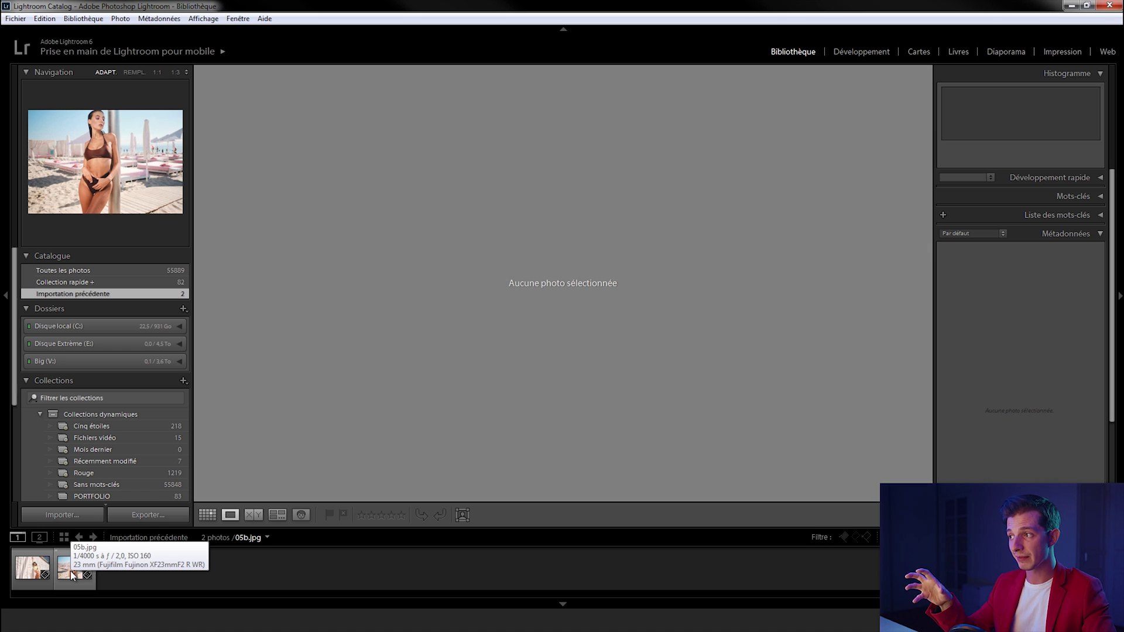
Step: Open the photo import window and review its file handling options, choosing 1:1 for the preview size
left_click(11, 19)
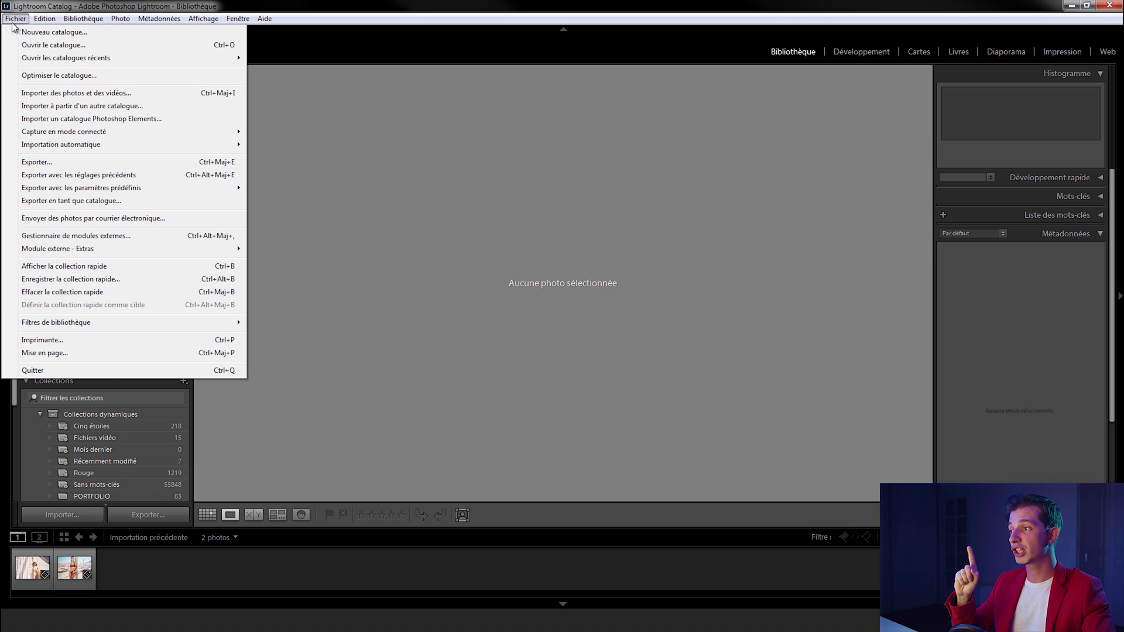
left_click(94, 94)
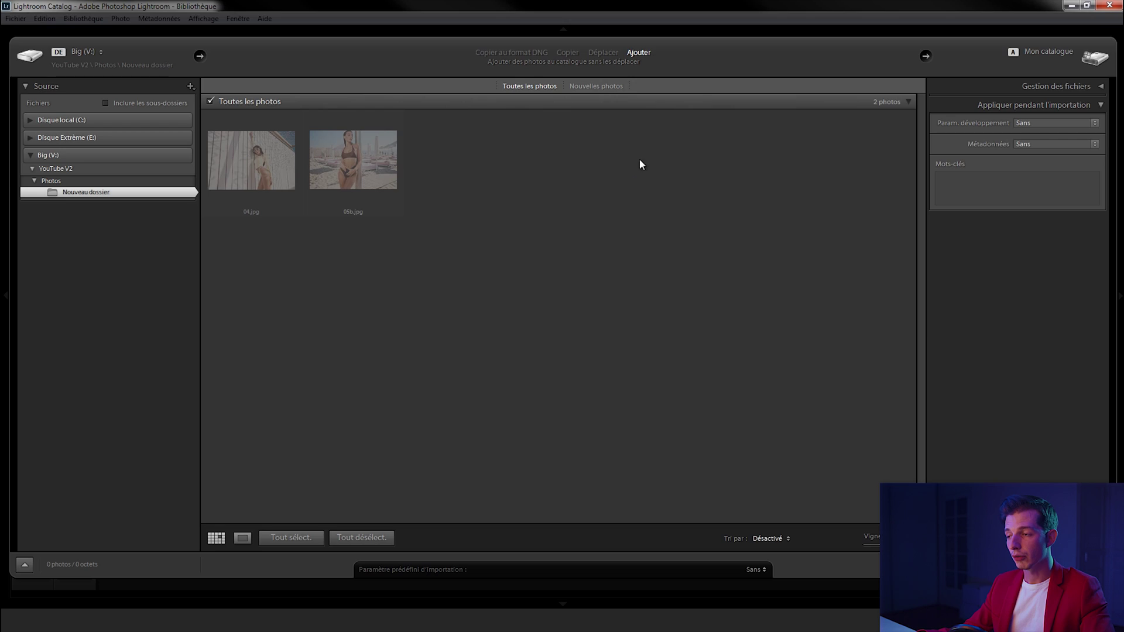
left_click(1049, 86)
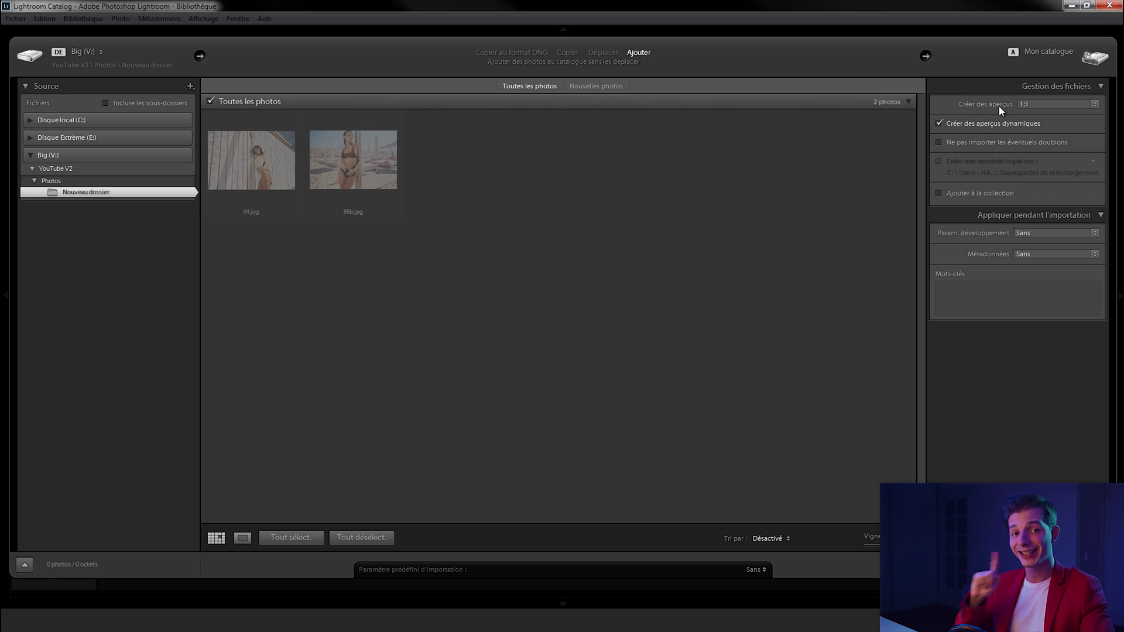
left_click(1031, 109)
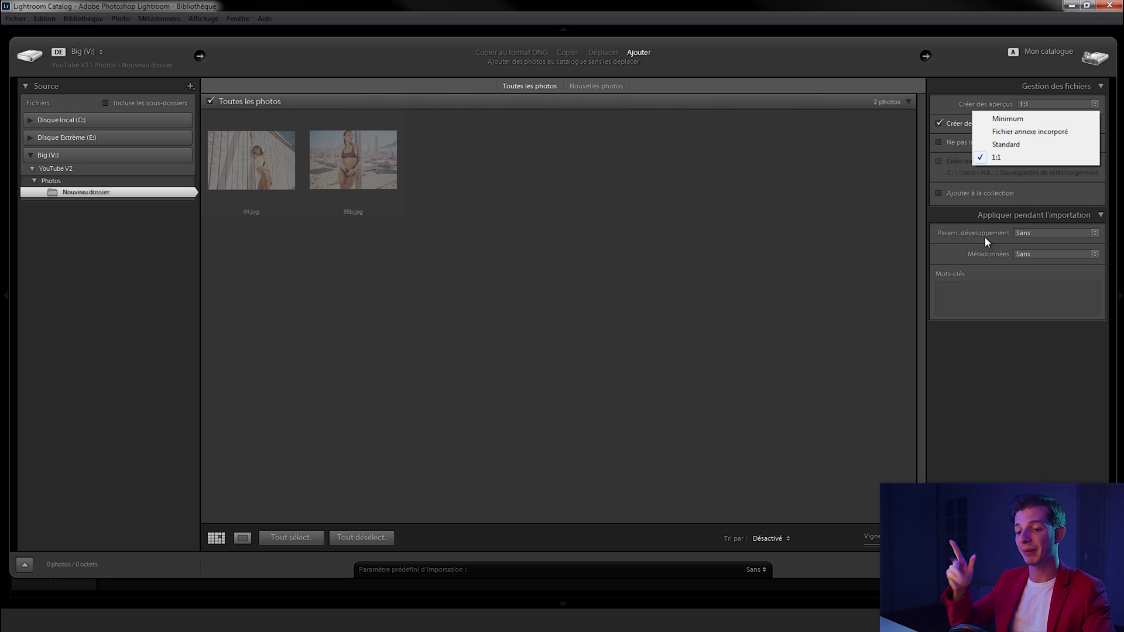
left_click(995, 154)
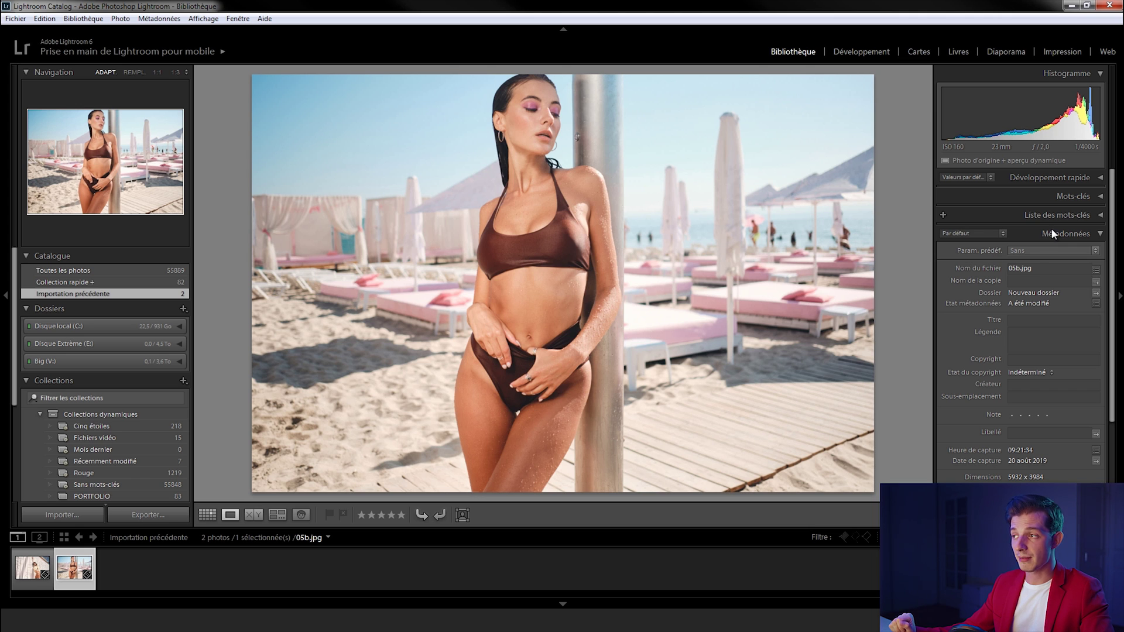
left_click(197, 18)
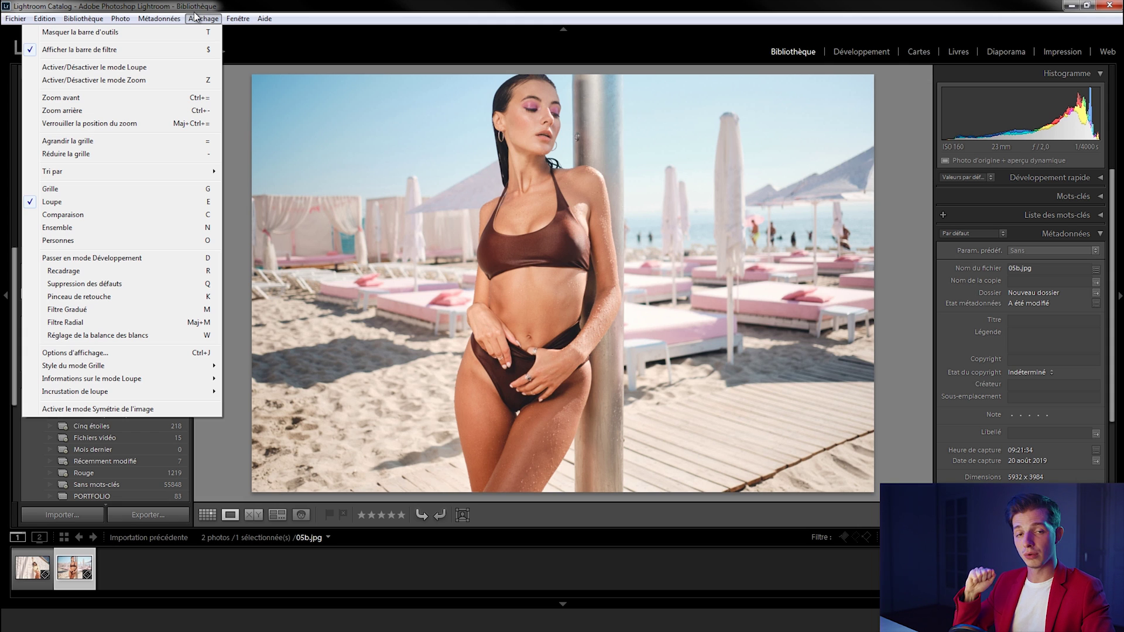
mouse_move(237, 19)
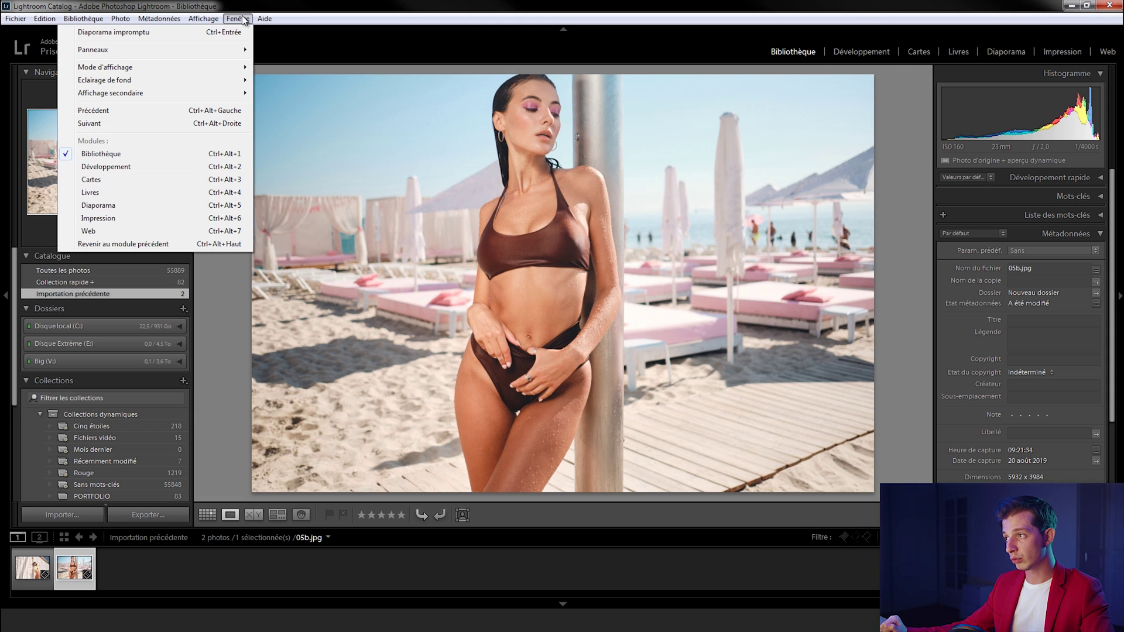
Step: Enlarge photo 05b.jpg to 1:1, inspect the face and shoulder areas, and return to the fitted view
mouse_move(216, 52)
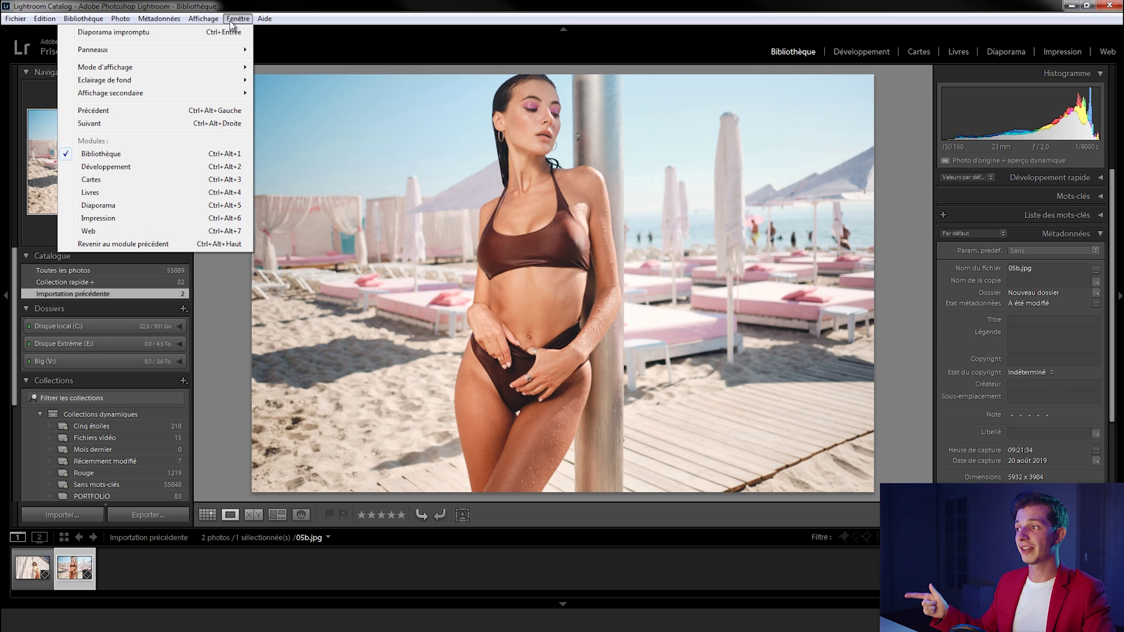
left_click(318, 107)
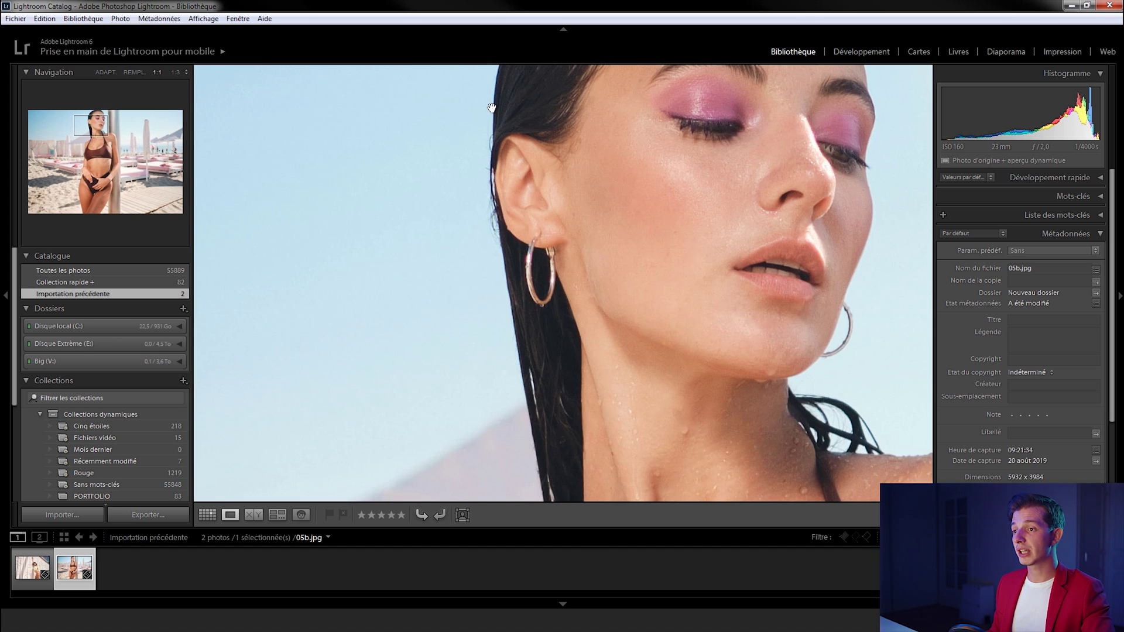
left_click(95, 137)
left_click_drag(816, 253, 448, 188)
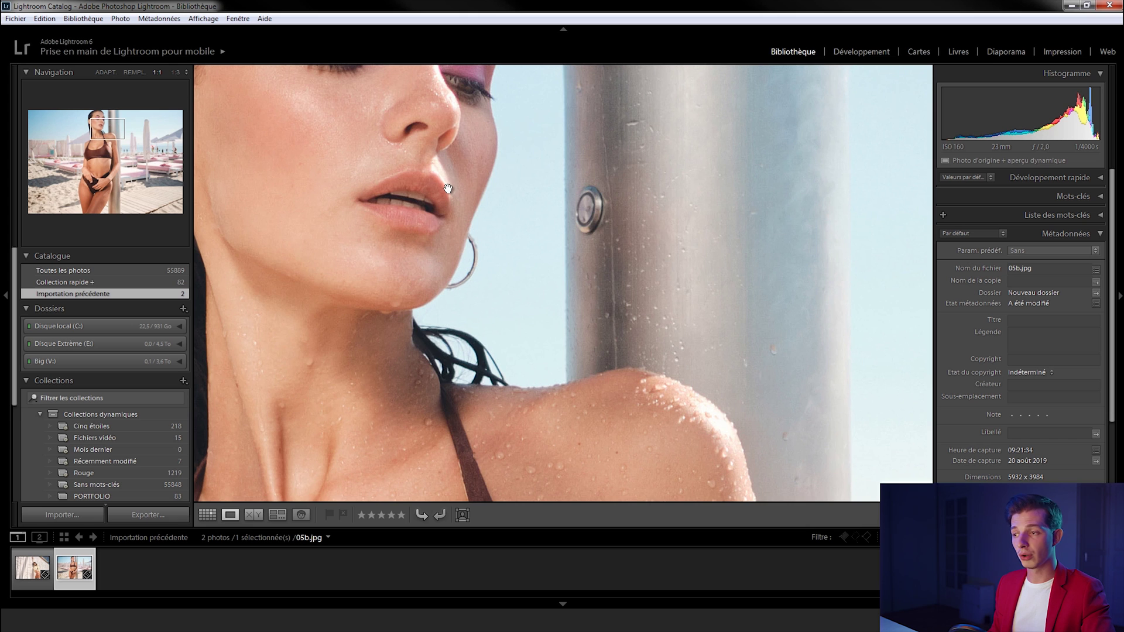
left_click(447, 188)
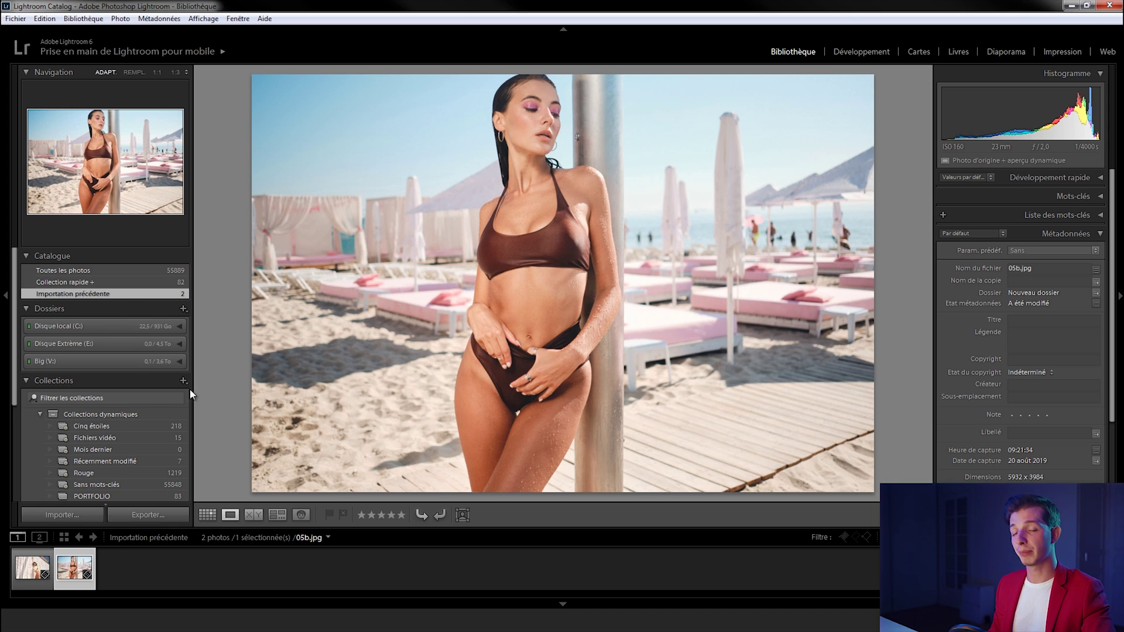
Step: Review the collections and publishing services, and look over the list of file commands
scroll(176, 415, "down", 3)
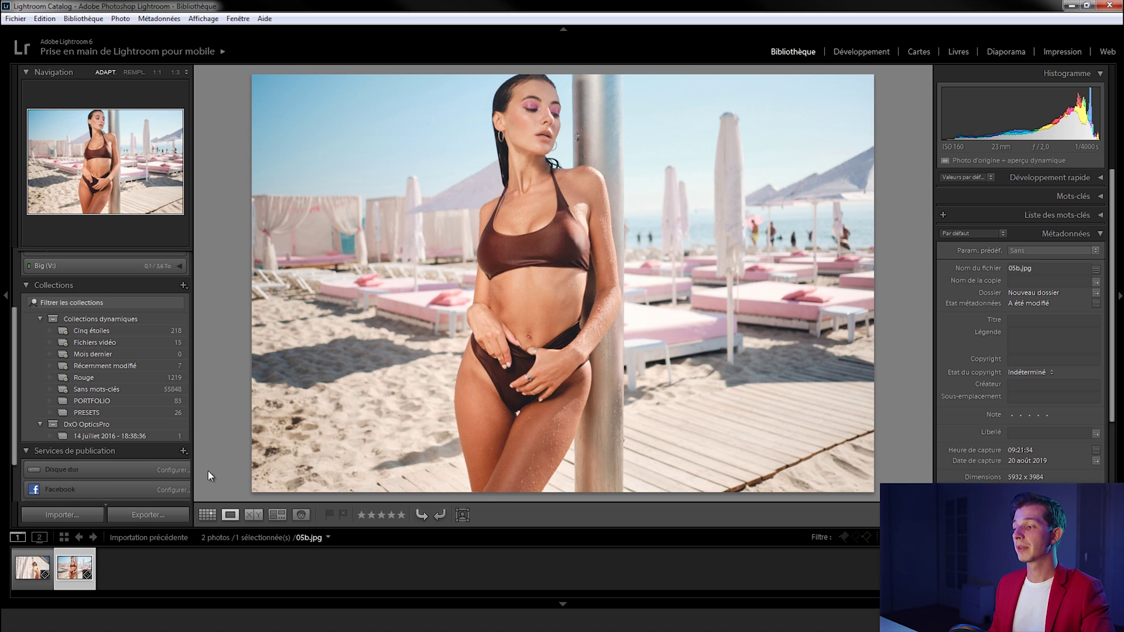
scroll(161, 460, "down", 1)
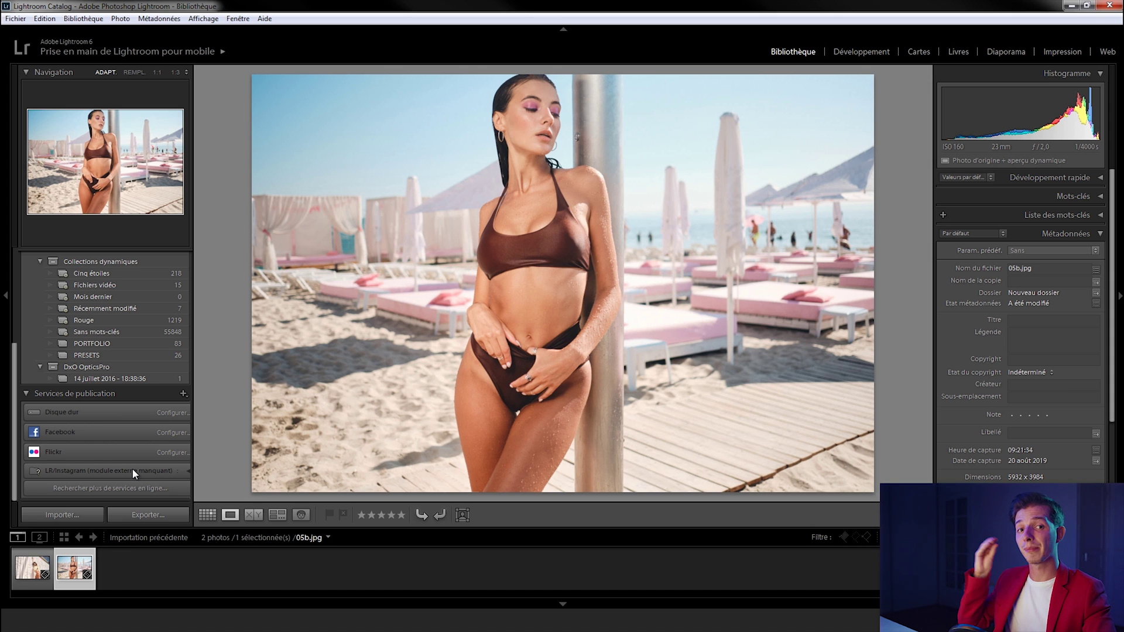
left_click(16, 18)
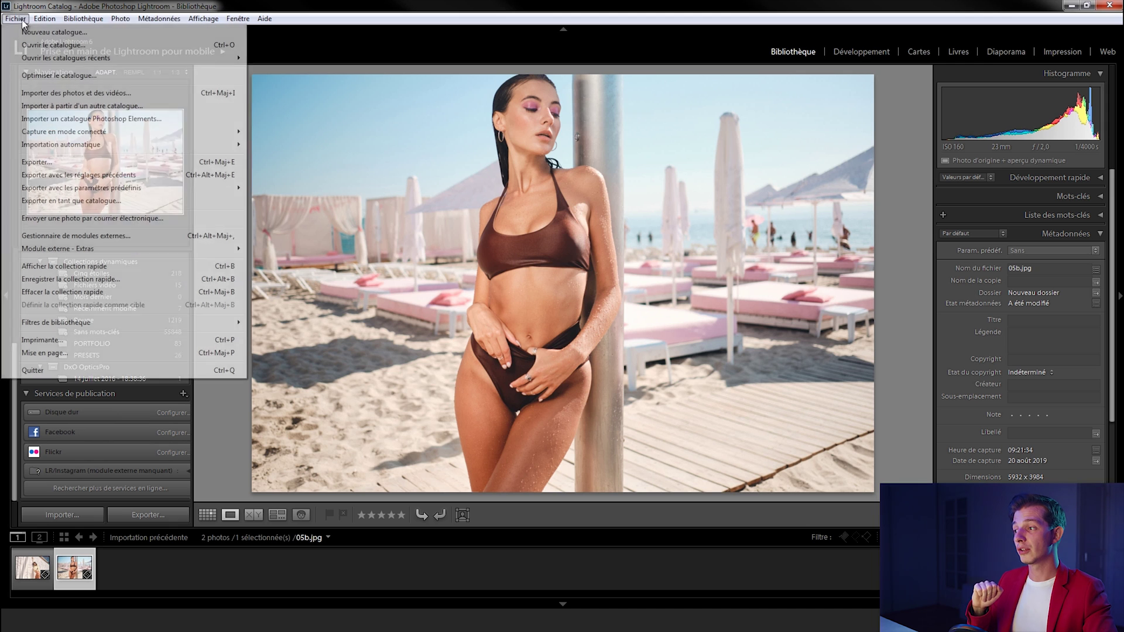
left_click(1018, 152)
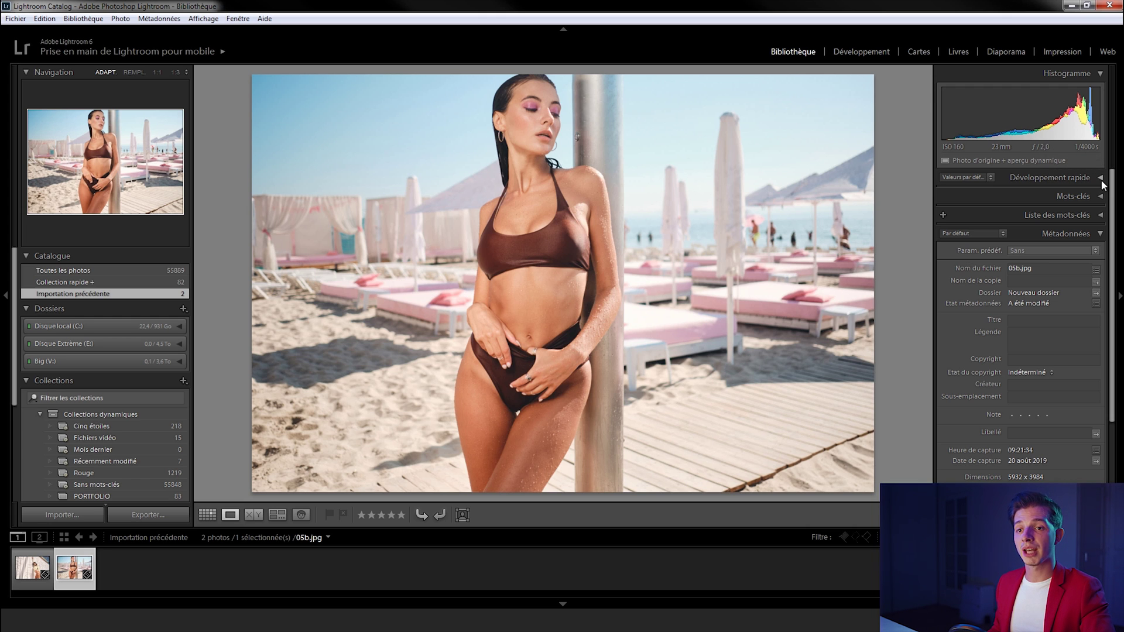
Step: Examine the Quick Develop settings and the photo's metadata down to the camera and lens details
left_click(1012, 177)
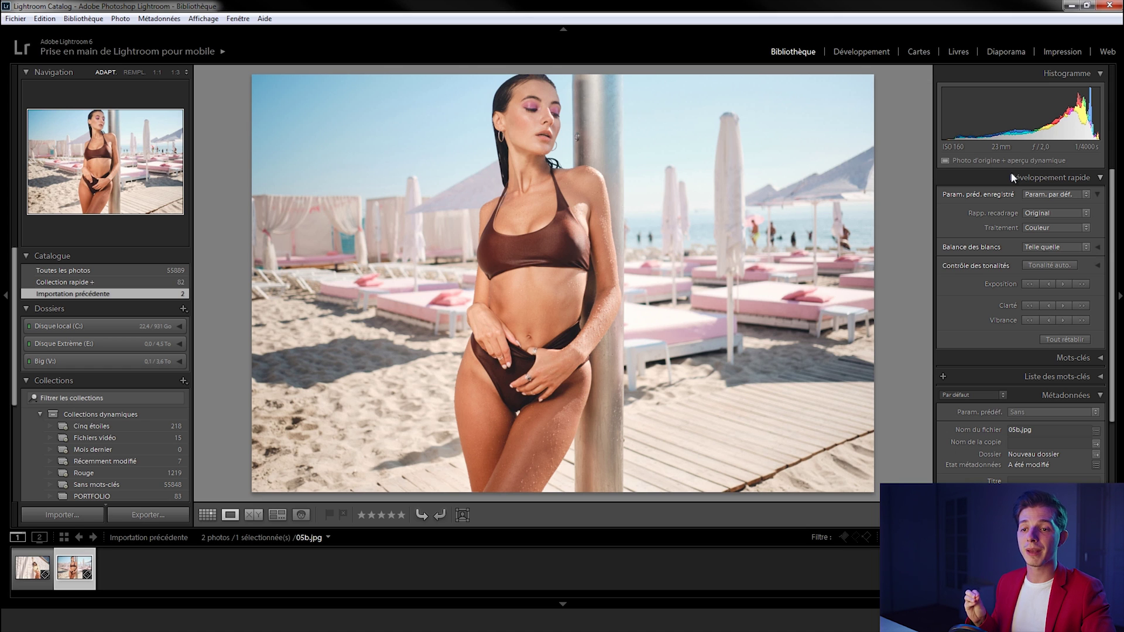
left_click(1011, 177)
left_click(1095, 179)
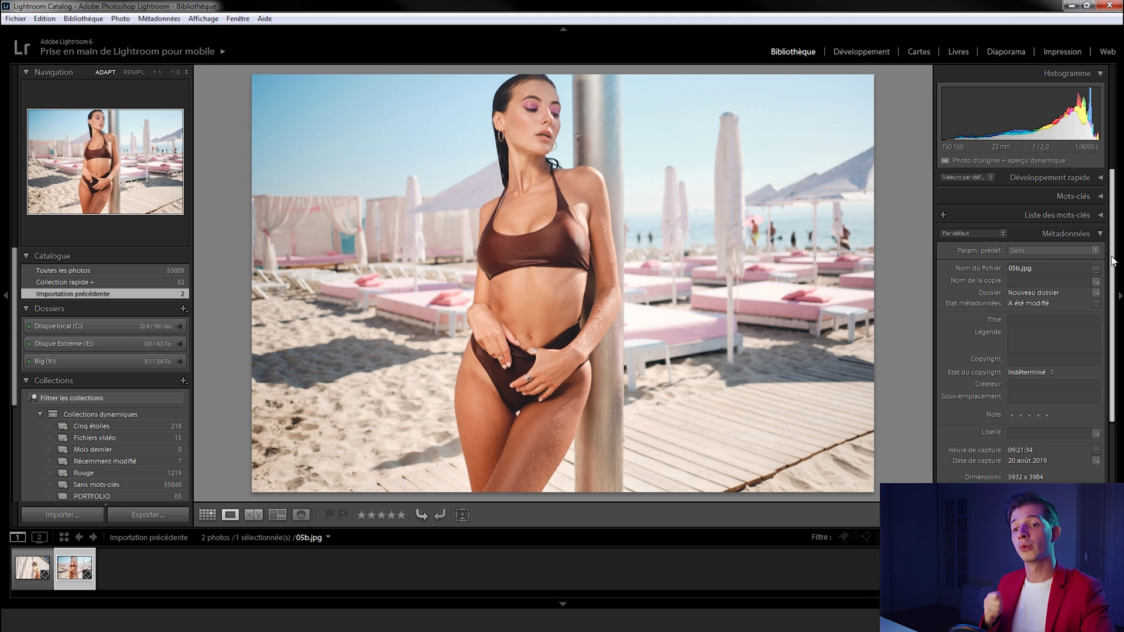
scroll(1111, 266, "down", 1)
left_click_drag(1110, 266, 1098, 337)
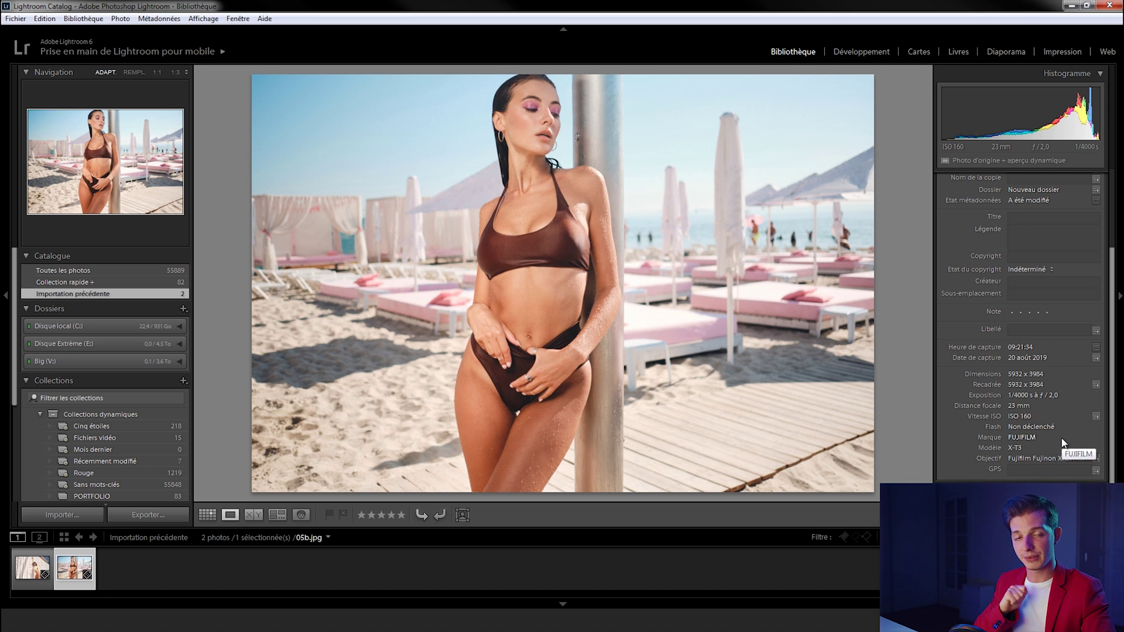
scroll(1064, 442, "up", 3)
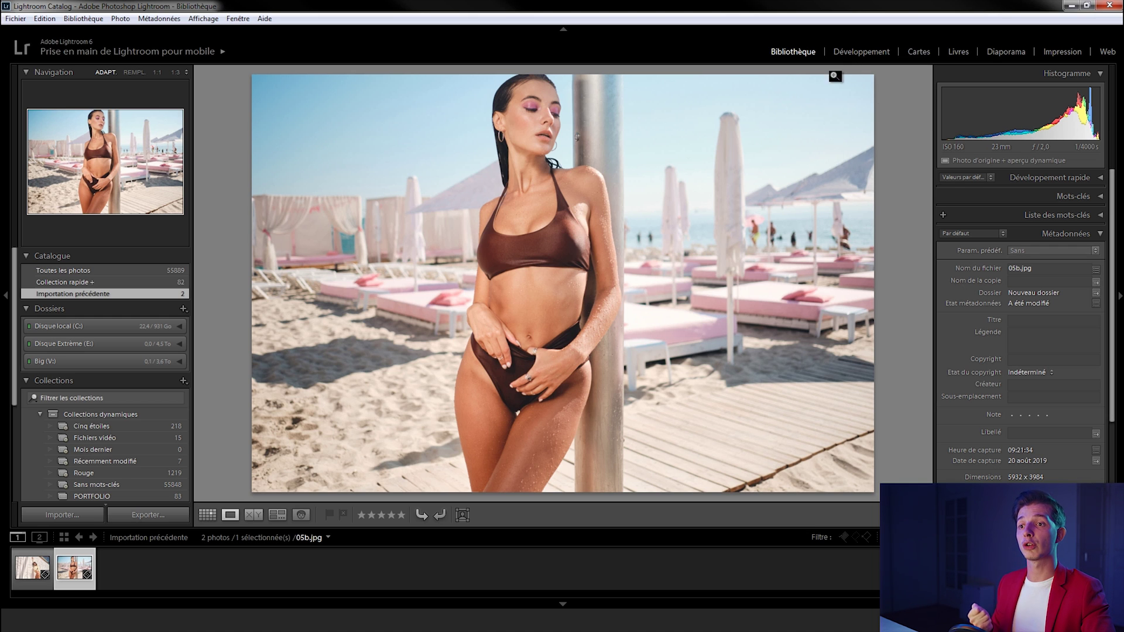
Step: Switch to the Develop module and browse the develop presets through to the Polaroid film presets
left_click(860, 52)
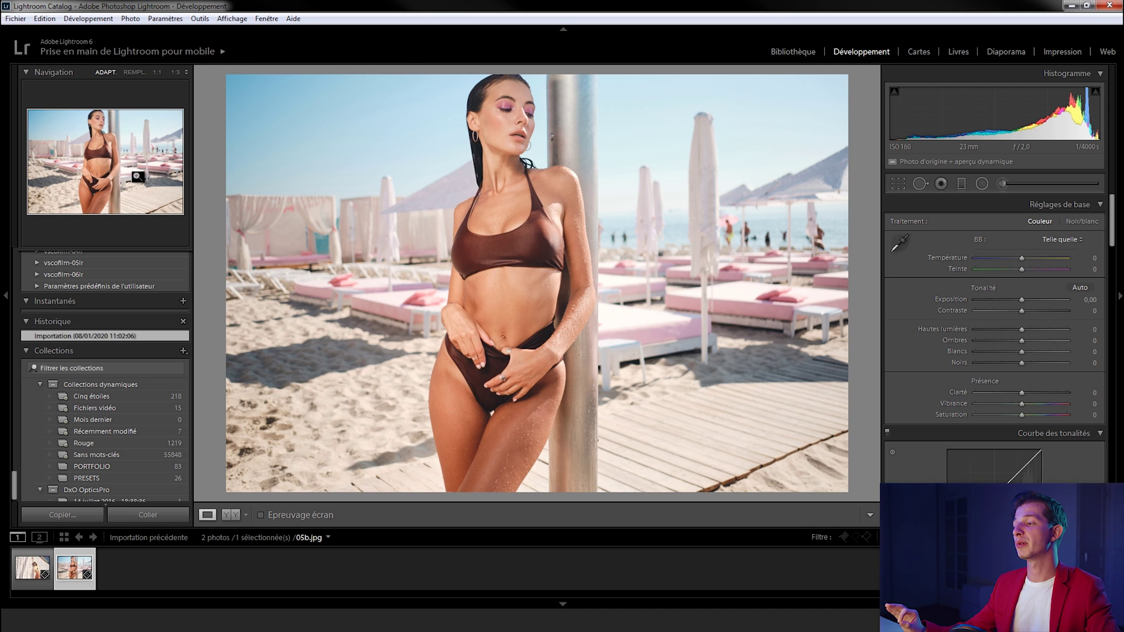
scroll(84, 259, "up", 10)
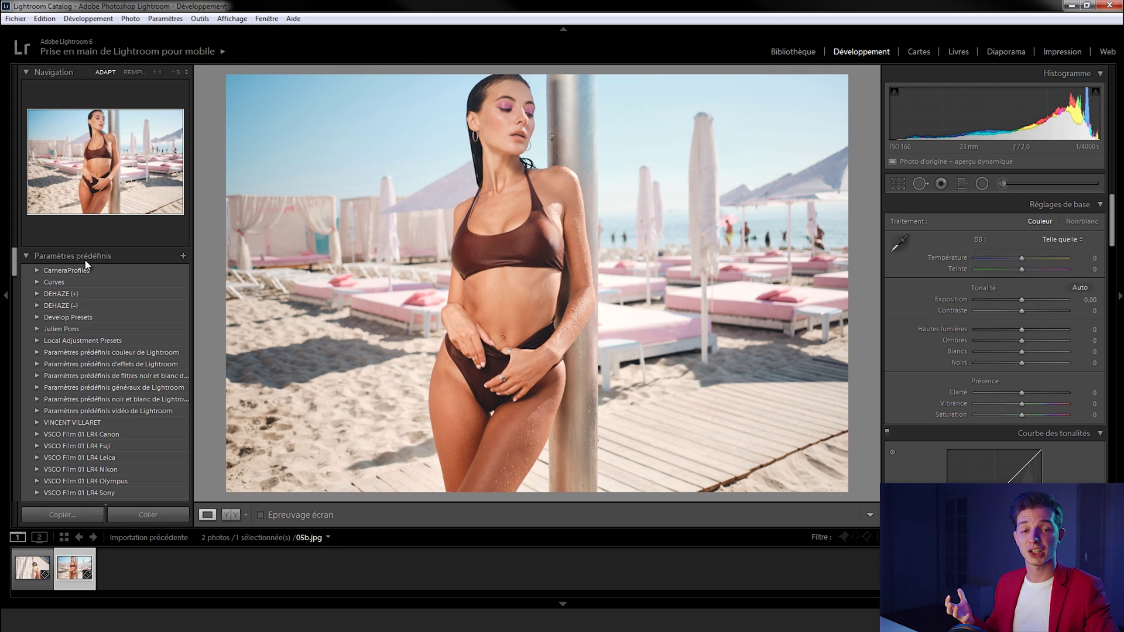
scroll(91, 458, "down", 1)
scroll(111, 425, "down", 3)
scroll(114, 419, "down", 5)
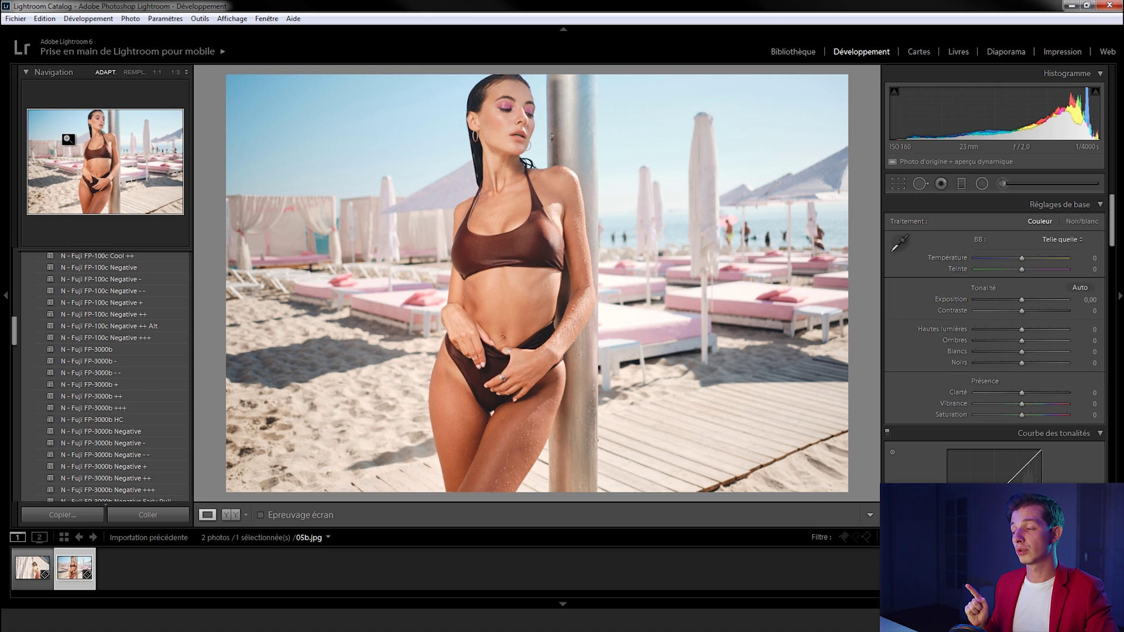
scroll(156, 415, "down", 5)
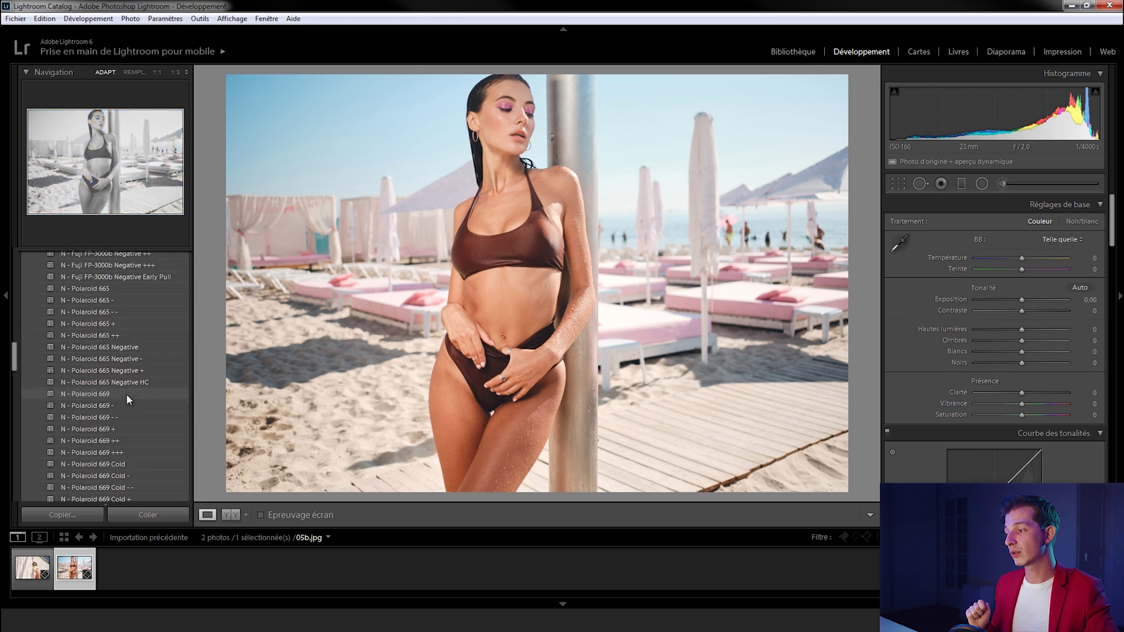
Step: Collapse and expand the Navigator, and hide and restore the panel column containing it
left_click(26, 73)
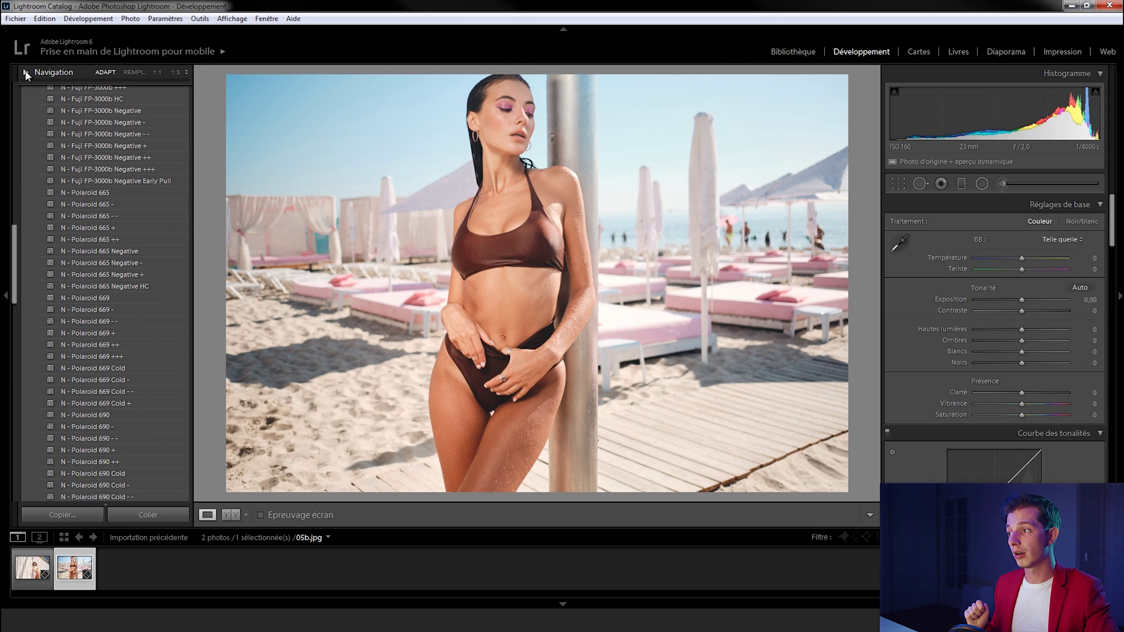
left_click(26, 73)
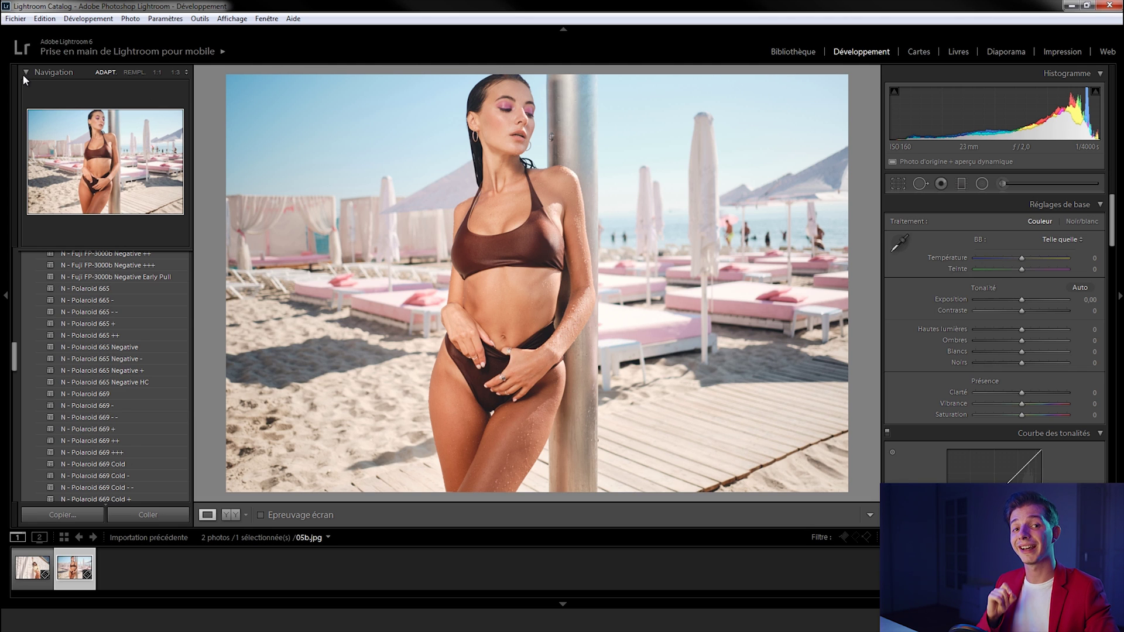
left_click(5, 299)
left_click(5, 298)
Step: Set Highlights to −59, Shadows to +44, Whites to −29, Blacks to +18, Clarity to −58 and Vibrance to −48
scroll(156, 422, "down", 10)
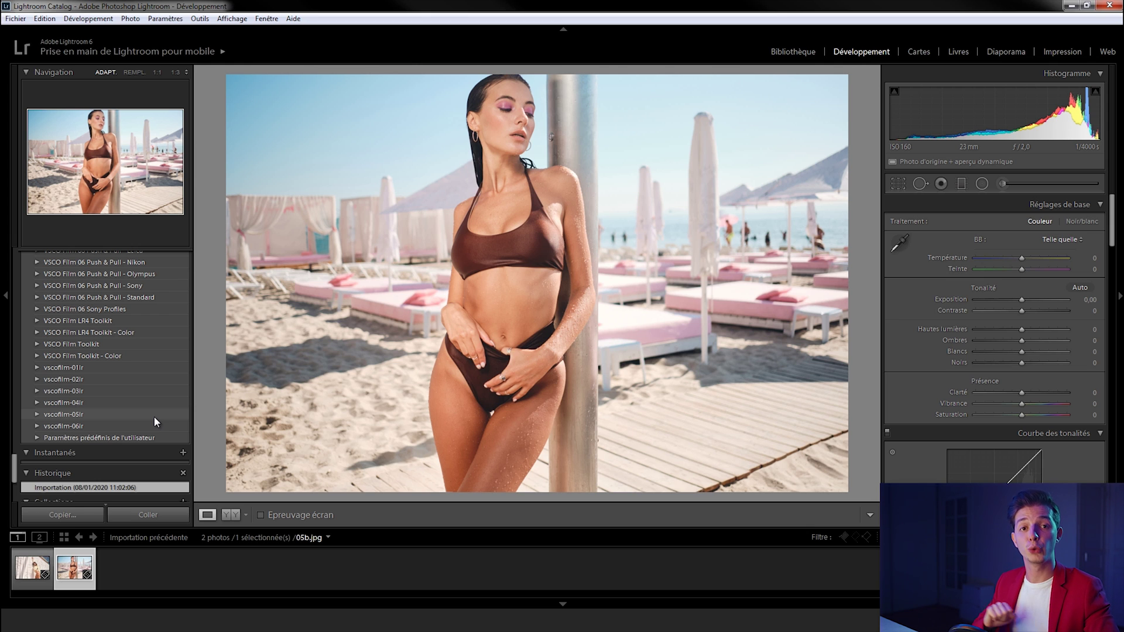
scroll(148, 417, "down", 5)
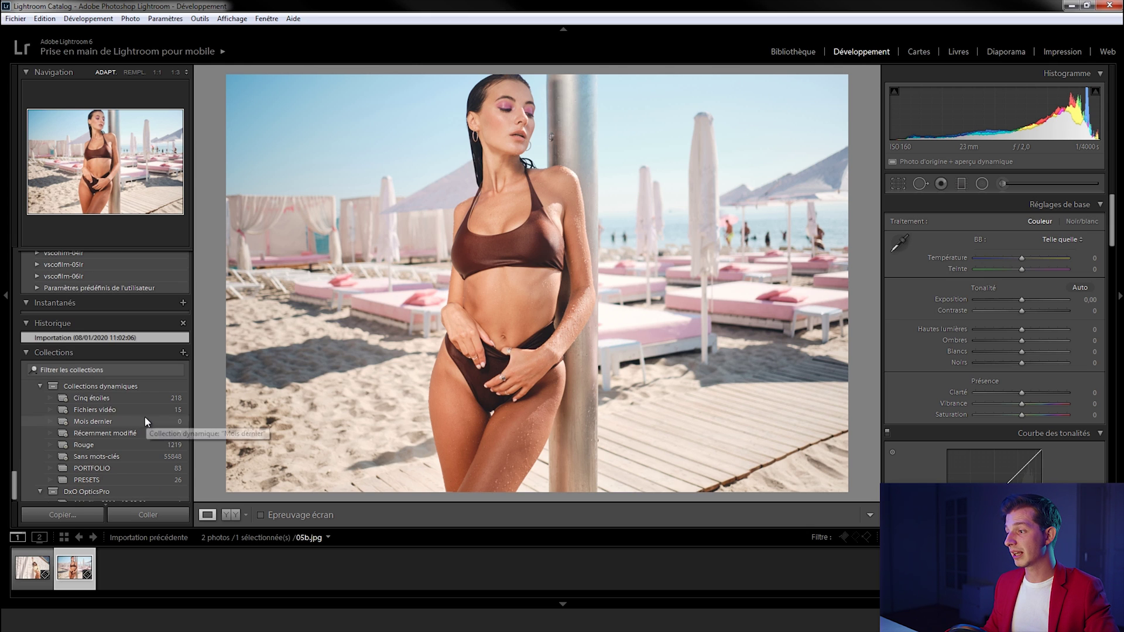
mouse_move(1022, 333)
left_mouse_down()
mouse_move(992, 336)
mouse_move(1041, 340)
left_mouse_up()
left_click_drag(1021, 352, 995, 392)
left_click_drag(1022, 403, 999, 403)
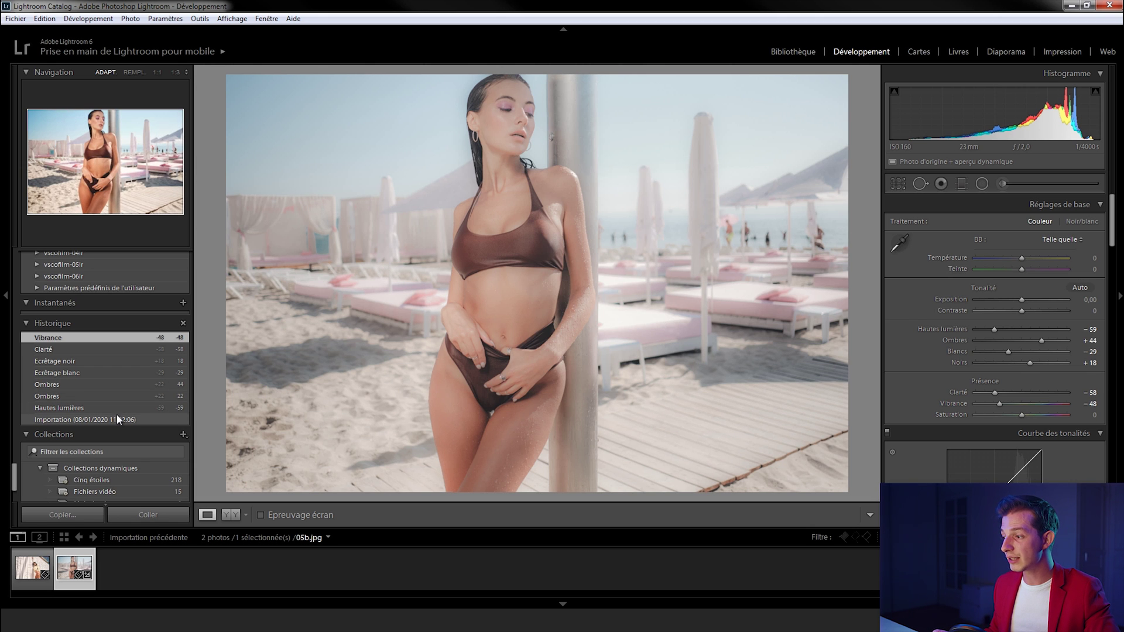
Step: Revert the photo through its history to the import state, and collapse the History and Collections sections
left_click(67, 372)
left_click(83, 420)
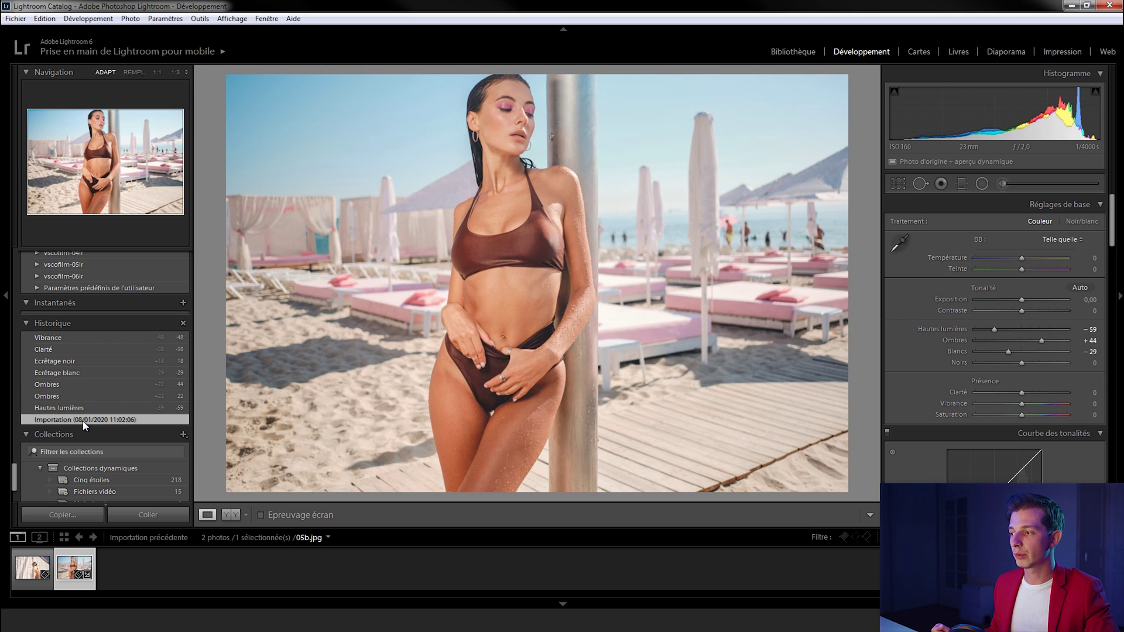
left_click(27, 323)
left_click(26, 342)
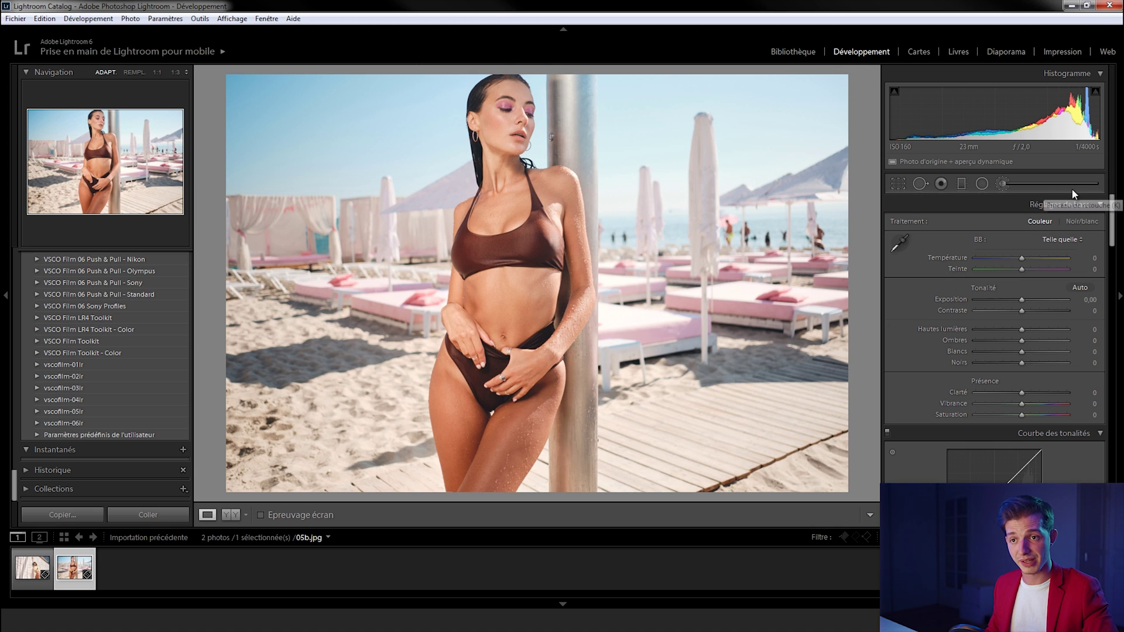
Step: Crop the photo to a 16 x 9 aspect, shift the image down within the frame, and restore the Original aspect
left_click(900, 184)
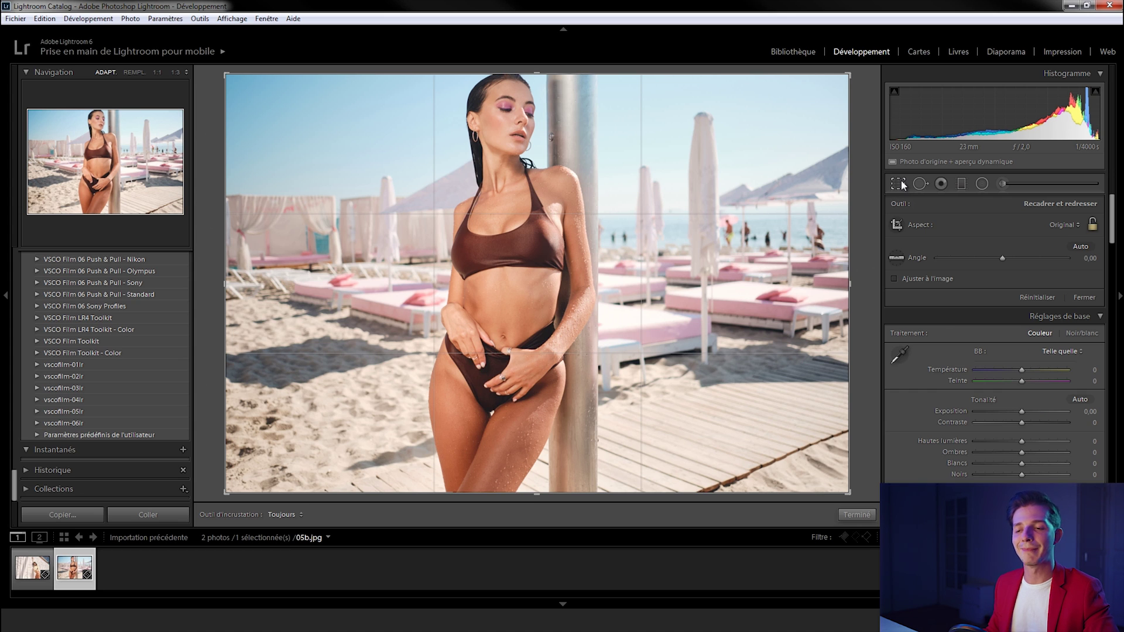
left_click(1040, 226)
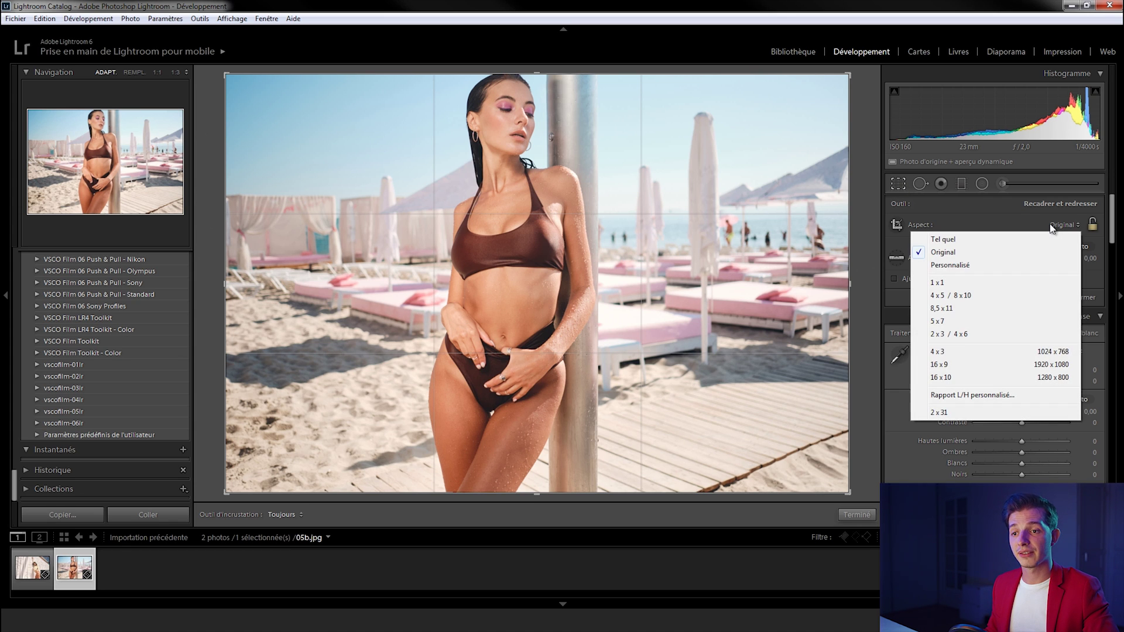
left_click(956, 363)
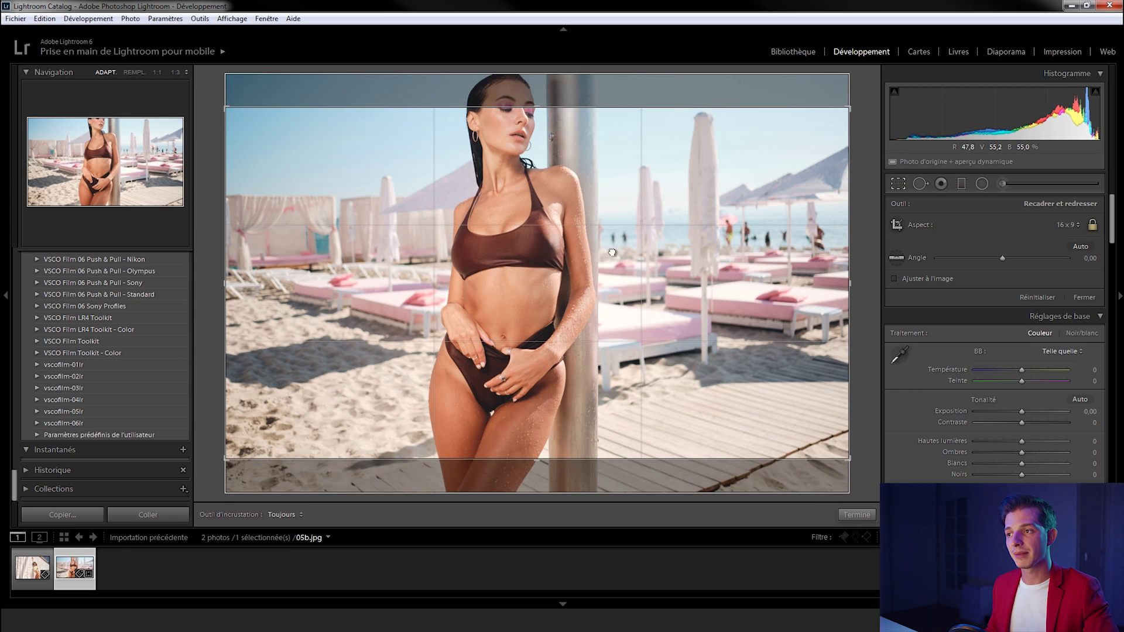
left_click_drag(612, 241, 613, 274)
left_click(1062, 224)
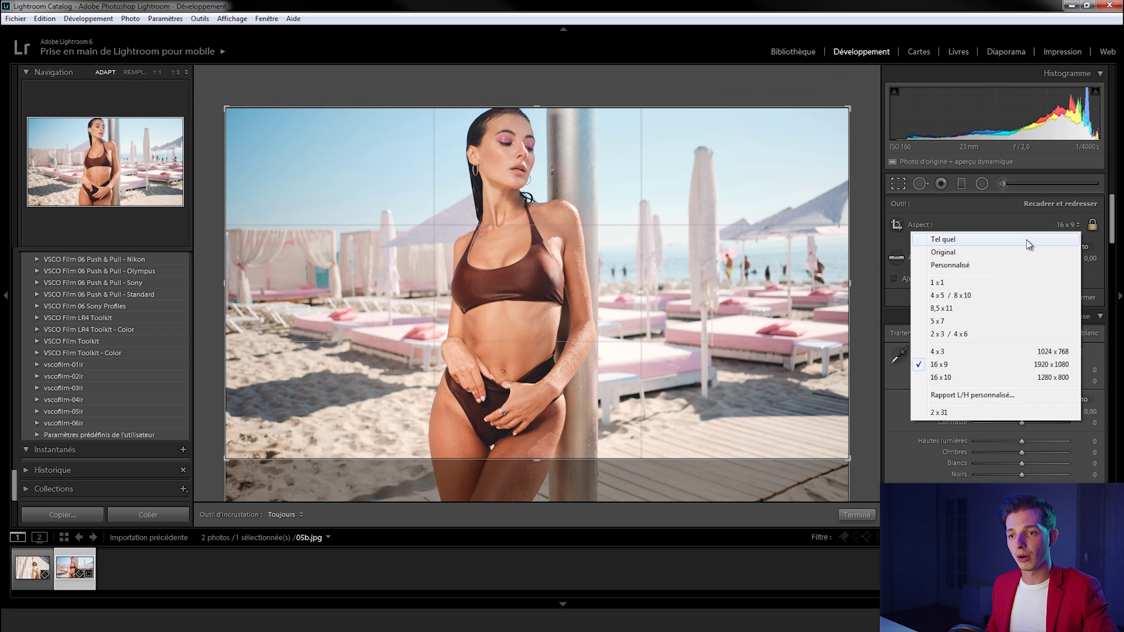
left_click(1025, 251)
Step: Rotate the crop to an angle of −3,65, straighten it to 5,44, and reset it to the uncropped photo
mouse_move(1002, 258)
left_mouse_down()
mouse_move(1019, 262)
mouse_move(997, 261)
left_mouse_up()
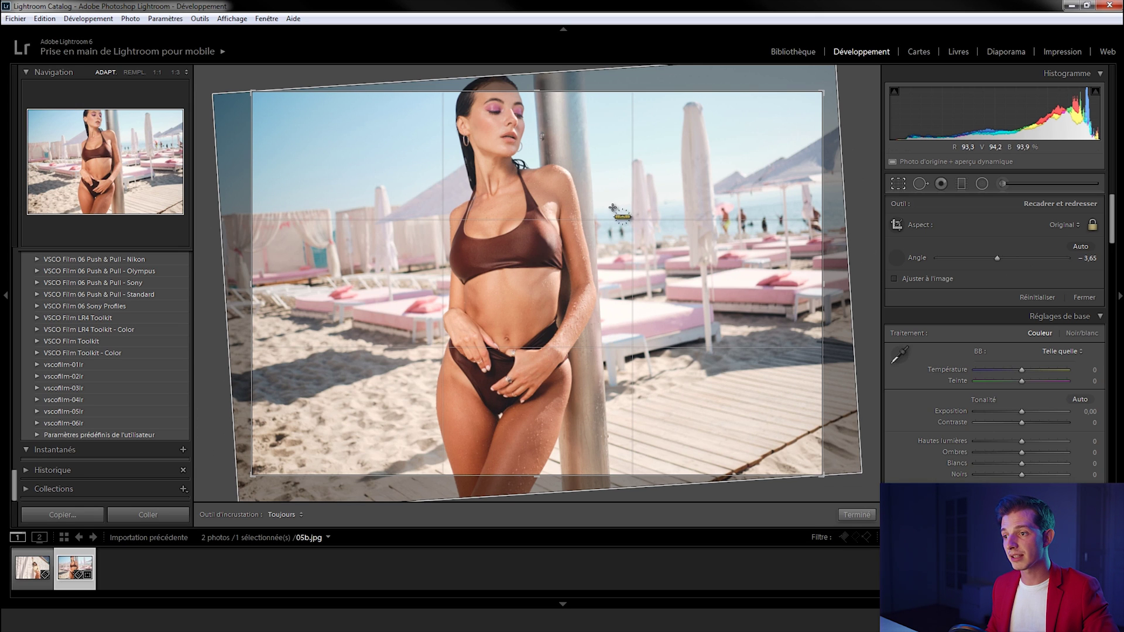
left_click_drag(600, 211, 634, 205)
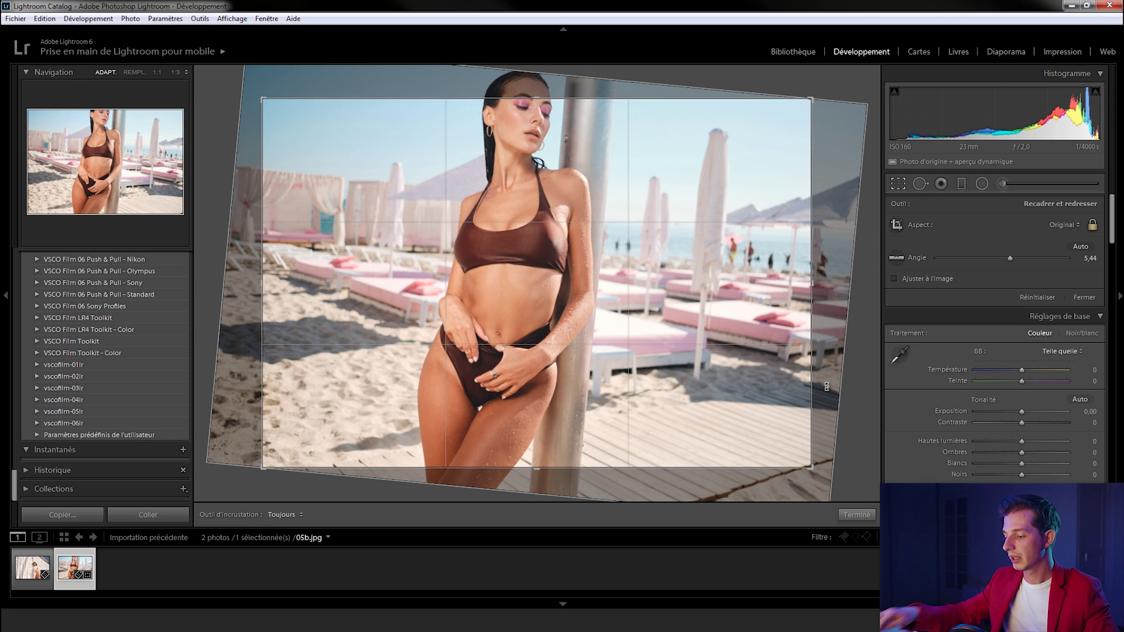
key("Return")
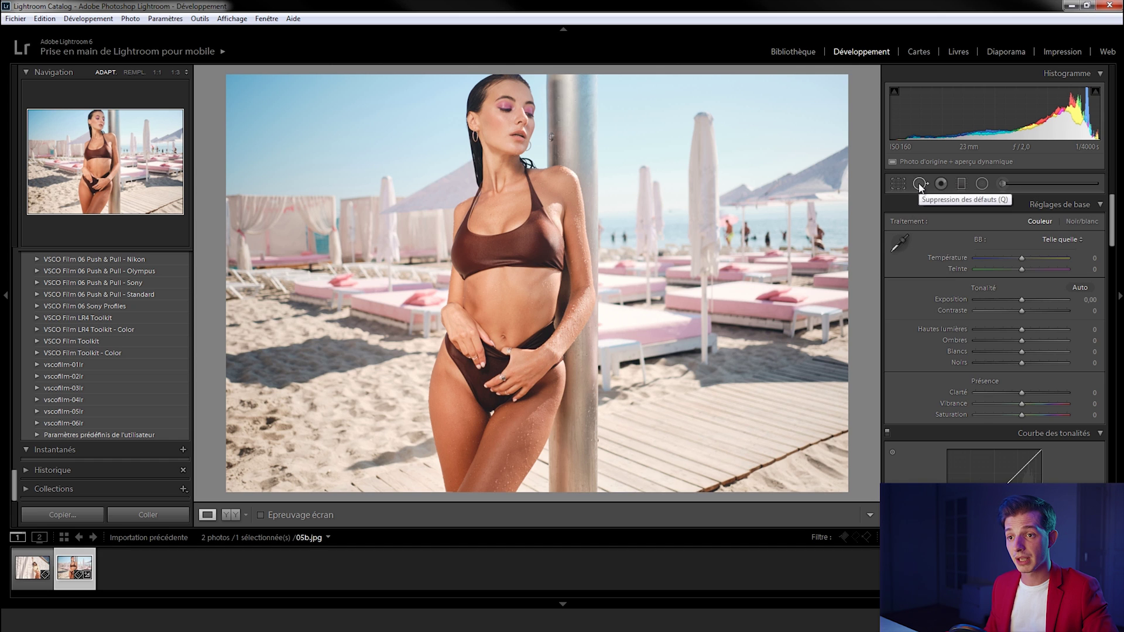
left_click(898, 183)
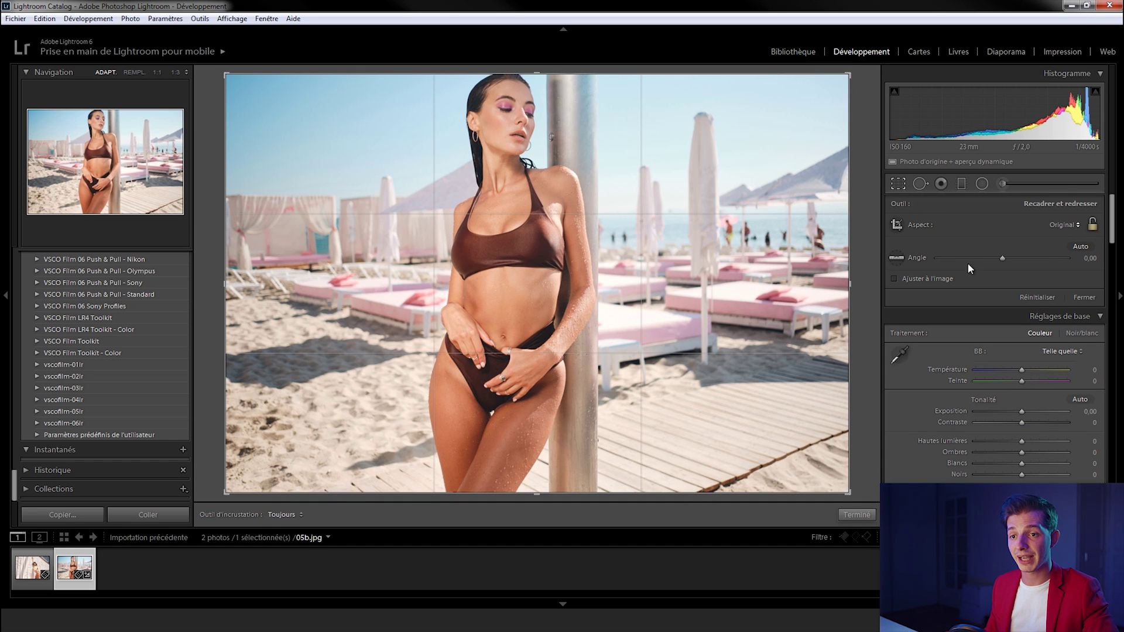
key("Return")
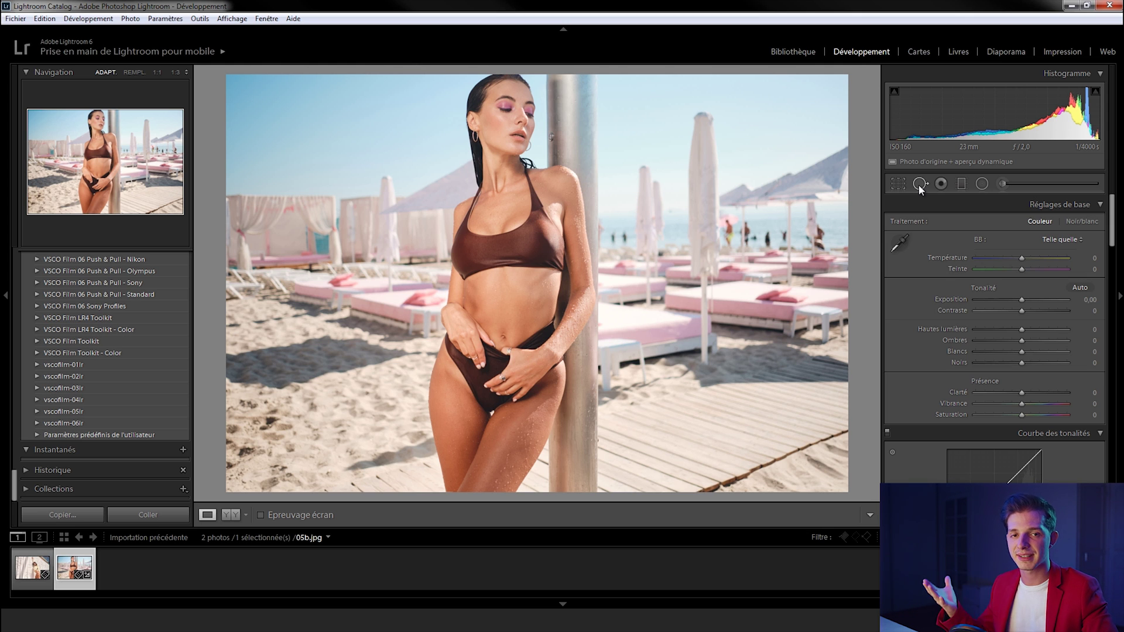
Step: Draw a diagonal graduated filter across the photo from its upper-right corner and set the filter's Exposure to 0,18
left_click(962, 186)
left_click_drag(855, 87, 664, 178)
left_click_drag(479, 267, 498, 273)
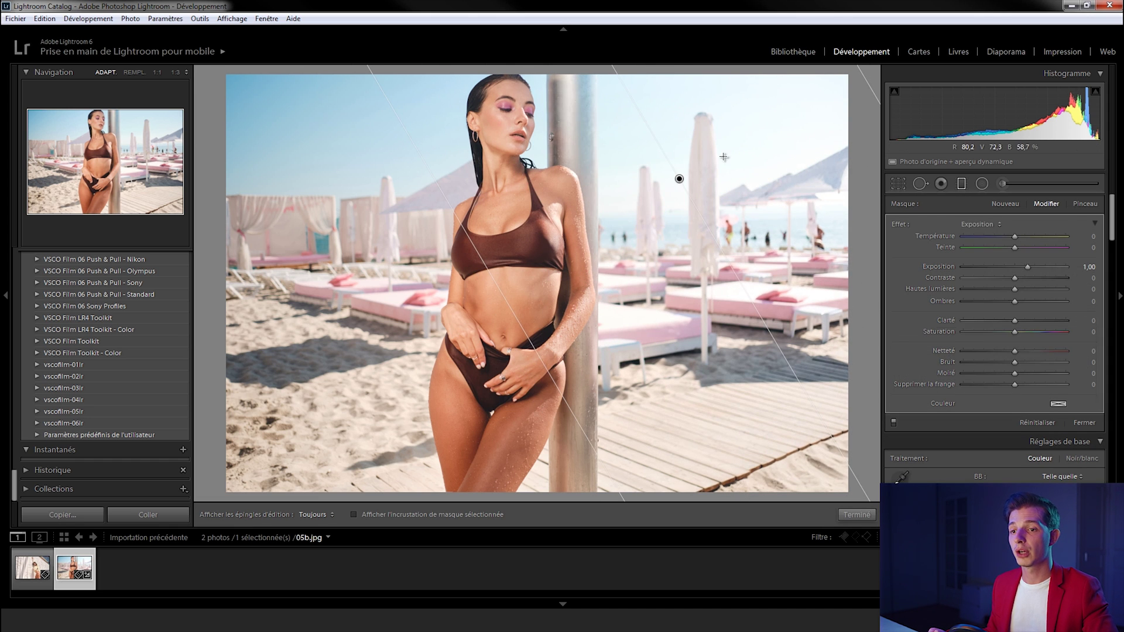
mouse_move(1042, 266)
left_mouse_down()
mouse_move(1011, 266)
mouse_move(1021, 268)
left_mouse_up()
scroll(927, 426, "down", 5)
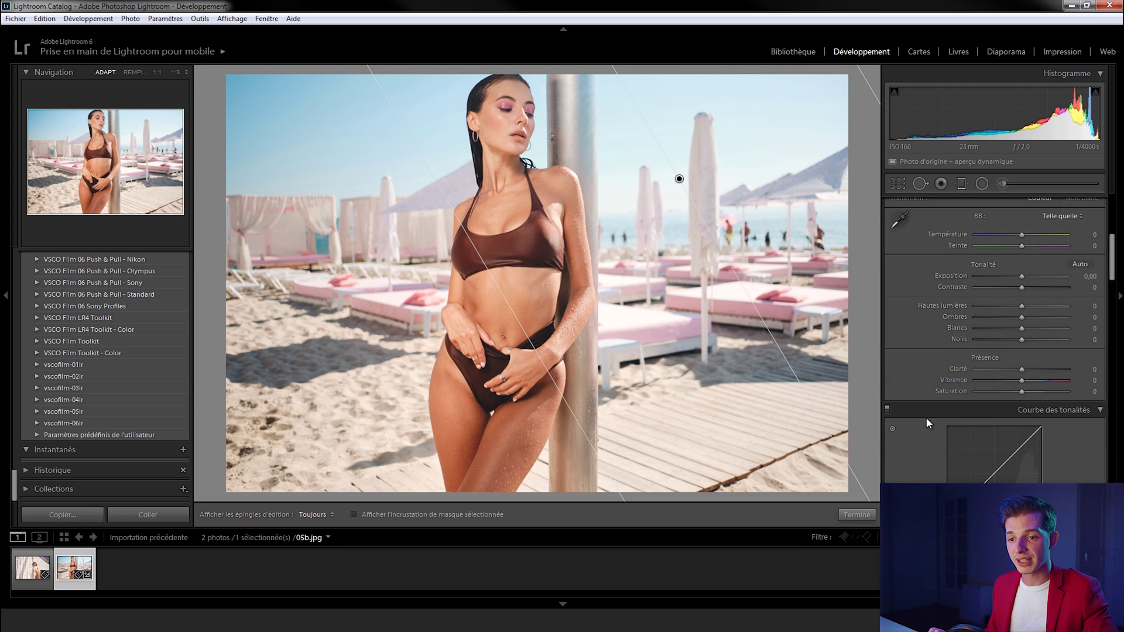
scroll(940, 294, "up", 5)
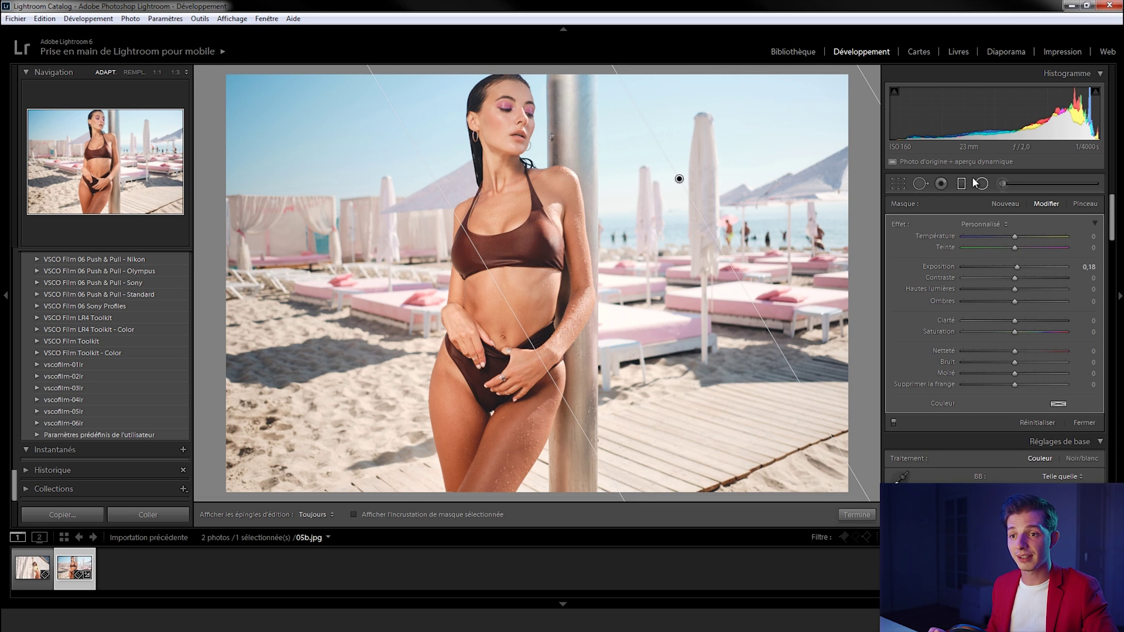
Step: Try the graduated filter with Exposition 0,00, Température −48 and Teinte 42, shift it left across the photo, and delete it
mouse_move(1016, 267)
left_mouse_down()
mouse_move(994, 271)
mouse_move(996, 234)
mouse_move(1028, 250)
left_mouse_up()
double_click(954, 268)
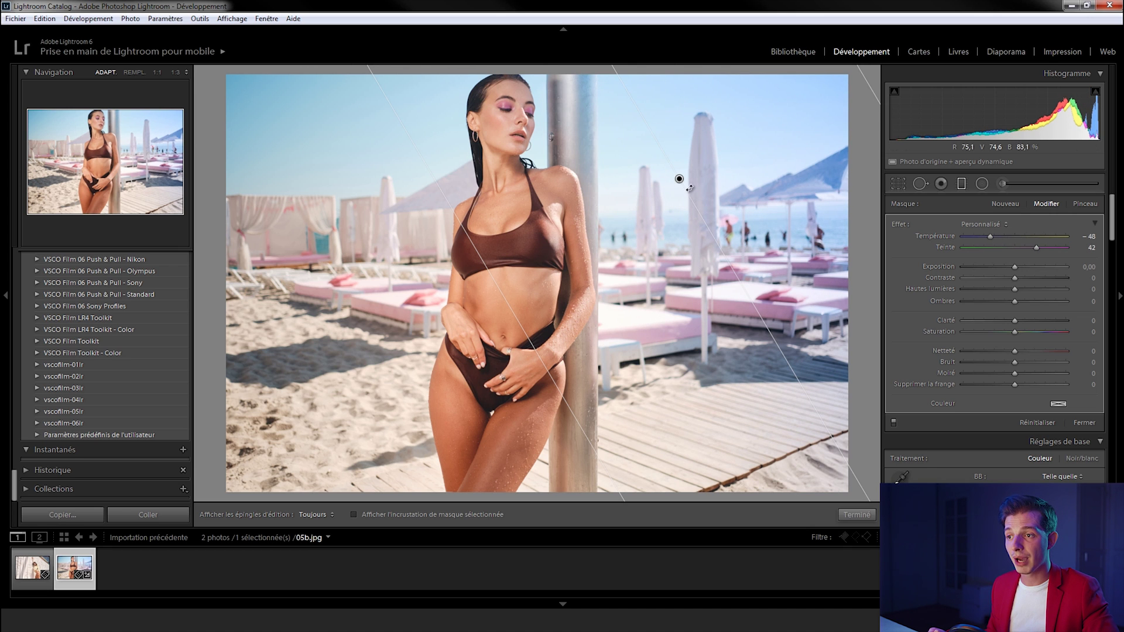
left_click_drag(498, 289, 386, 314)
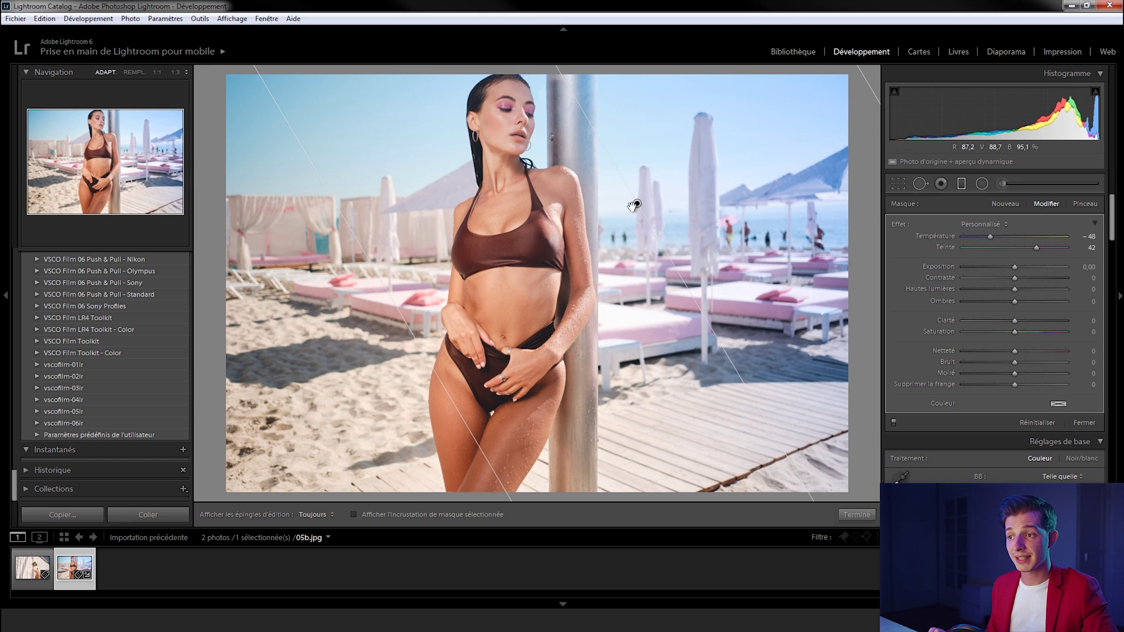
key("Delete")
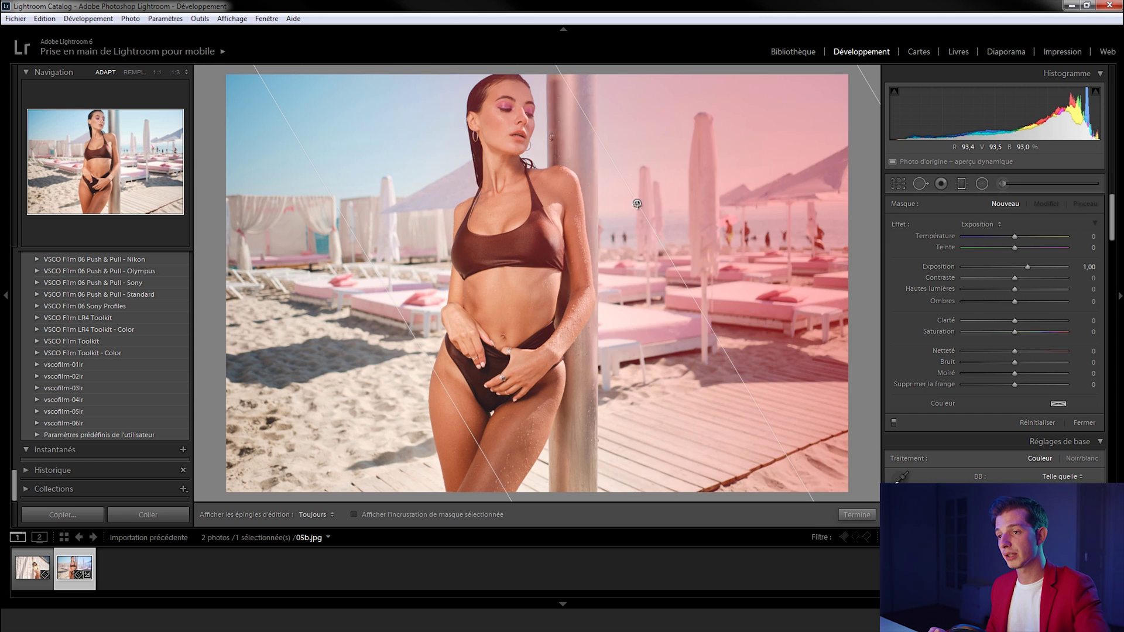
left_click(982, 185)
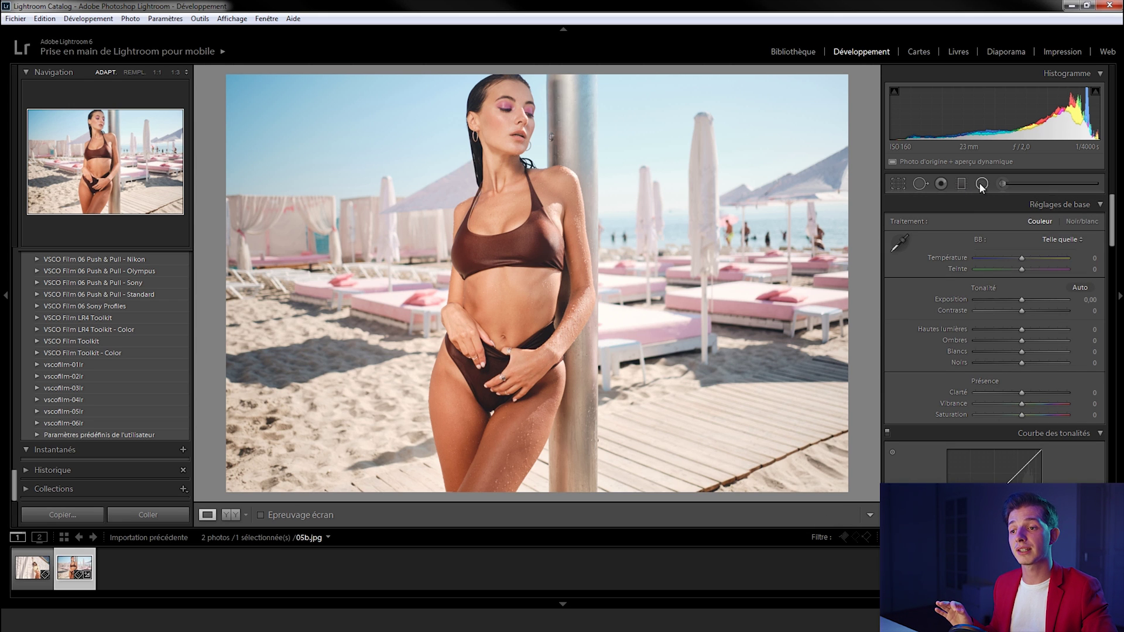
Step: Draw a tall radial filter centred on the model's torso, invert its mask, and set its Exposition to 0,68
left_click(981, 184)
left_click_drag(681, 281, 788, 499)
mouse_move(688, 240)
left_mouse_down()
mouse_move(518, 240)
mouse_move(502, 273)
left_mouse_up()
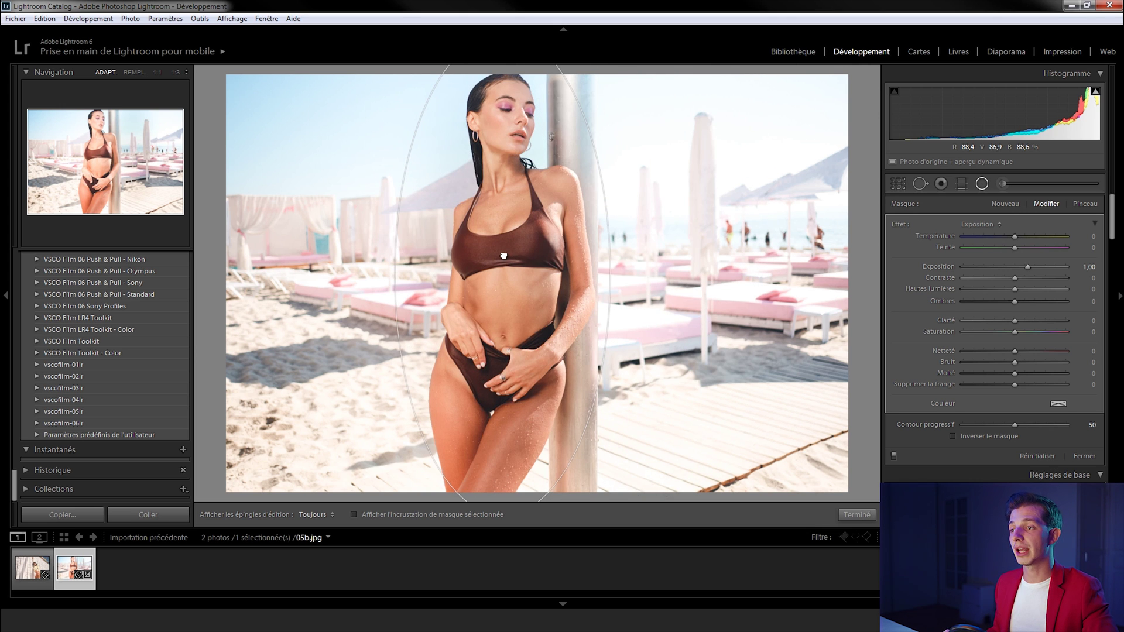
left_click(951, 436)
left_click_drag(1027, 266, 1024, 269)
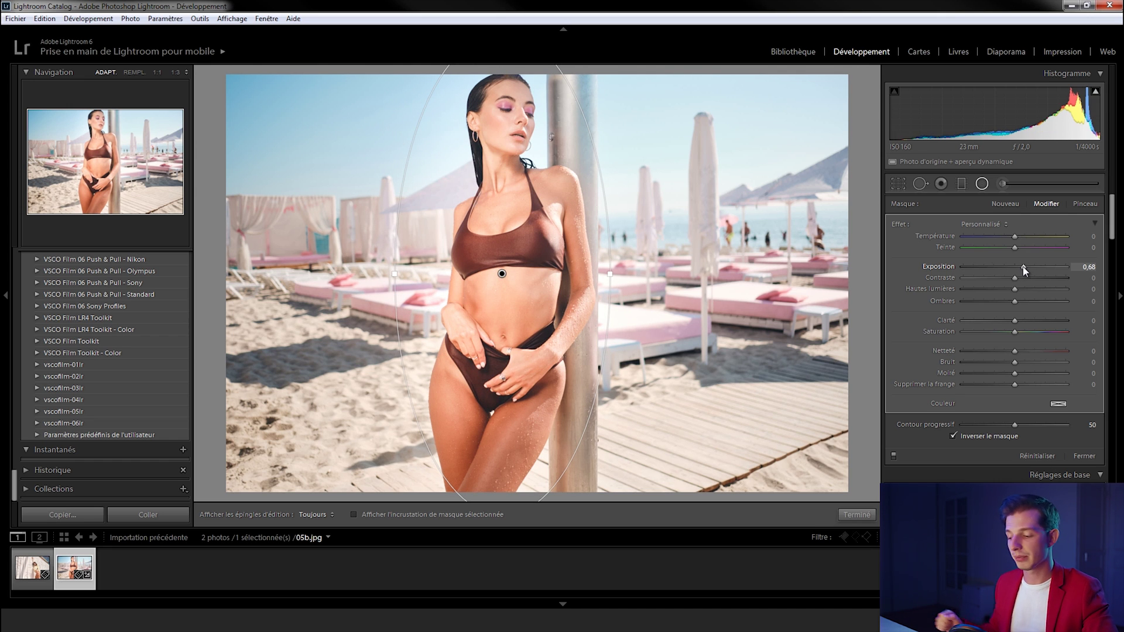
Step: Reselect the radial filter on the model's torso, remove it from the photo, and close the radial filter tool
left_click(568, 295)
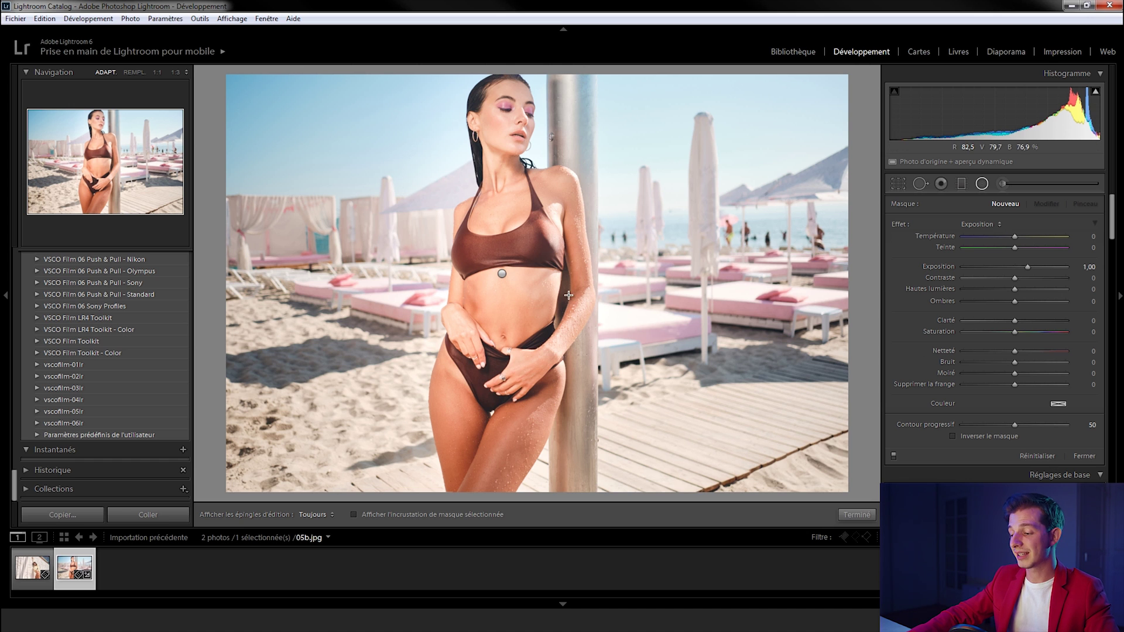
left_click(500, 273)
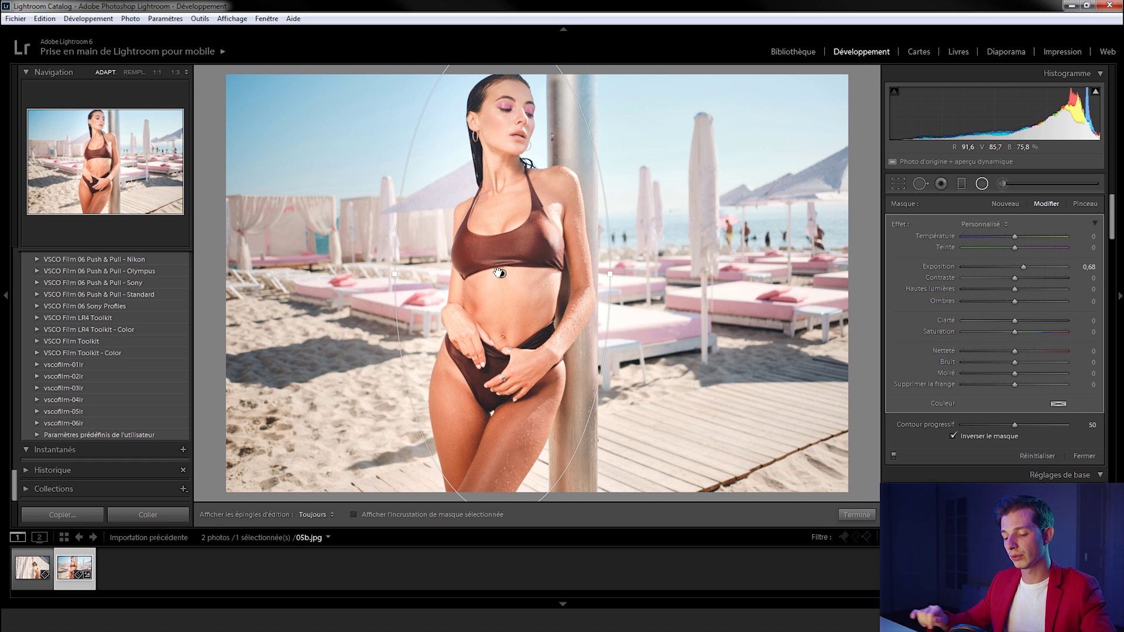
left_click(1007, 204)
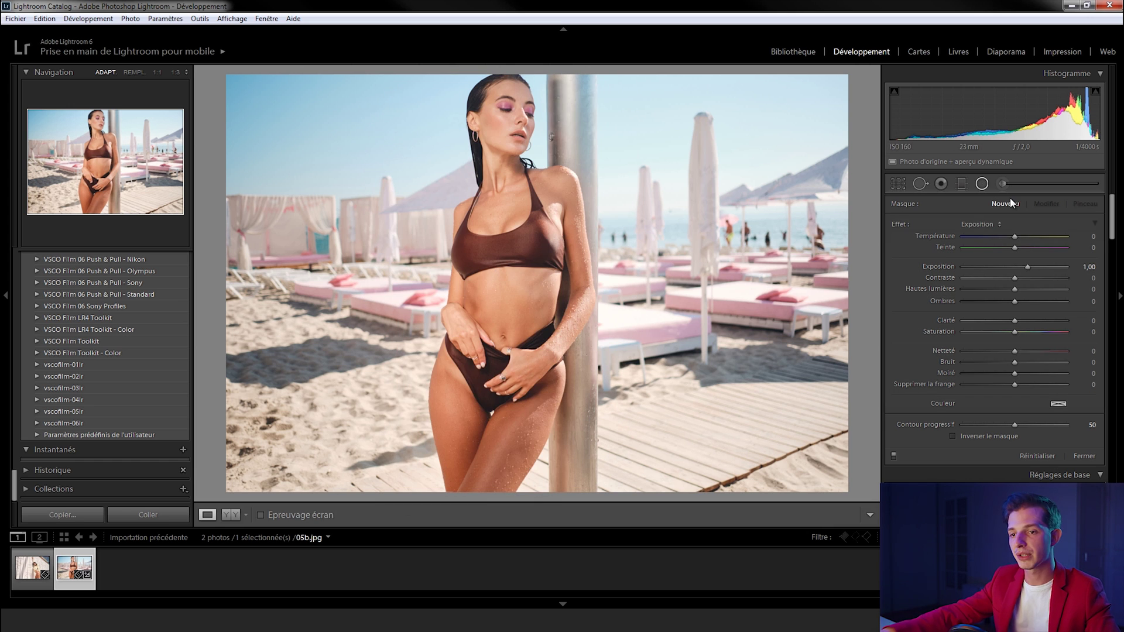
left_click(983, 185)
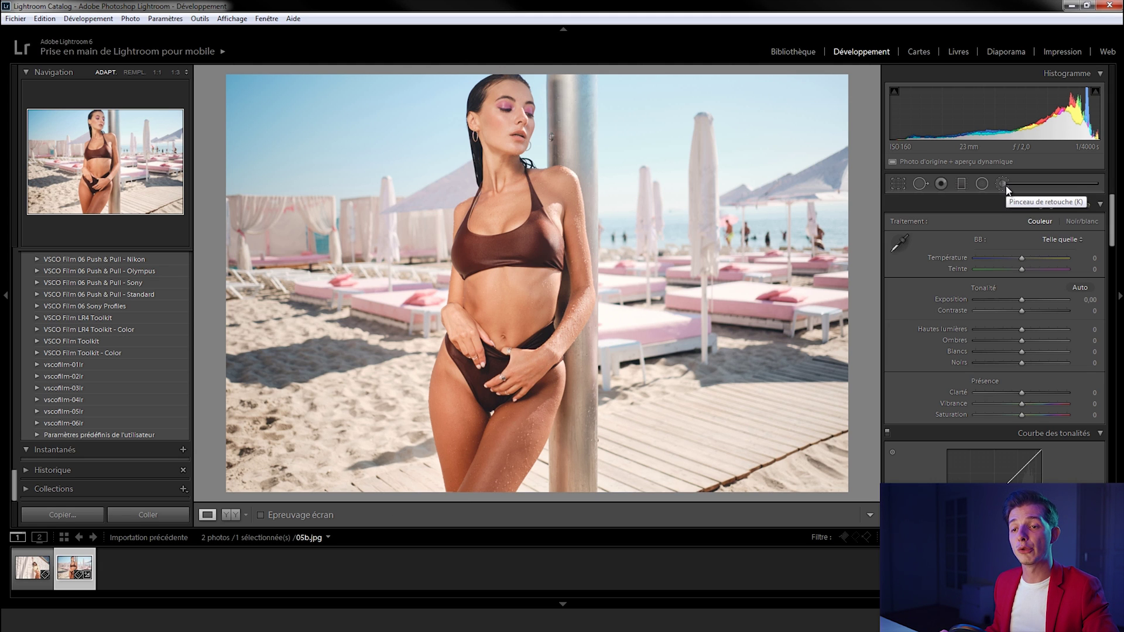
Step: Paint a size 7,0 adjustment brush stroke with Exposition 1,00 along the model's shoulder and arm, undo it, and close the brush
left_click(1006, 187)
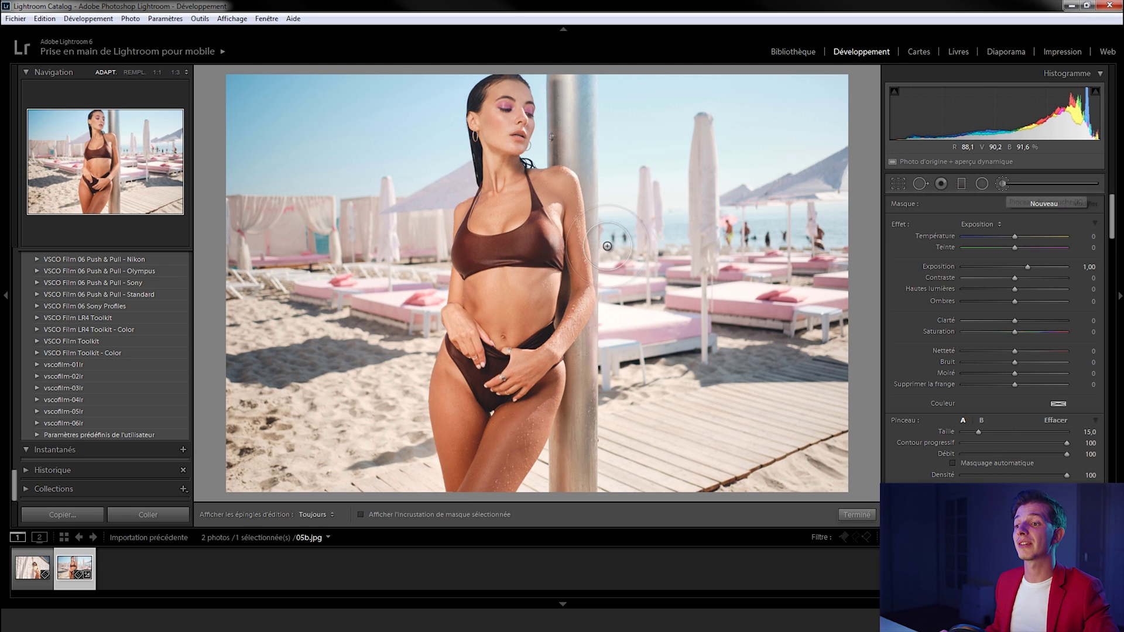
scroll(592, 208, "down", 3)
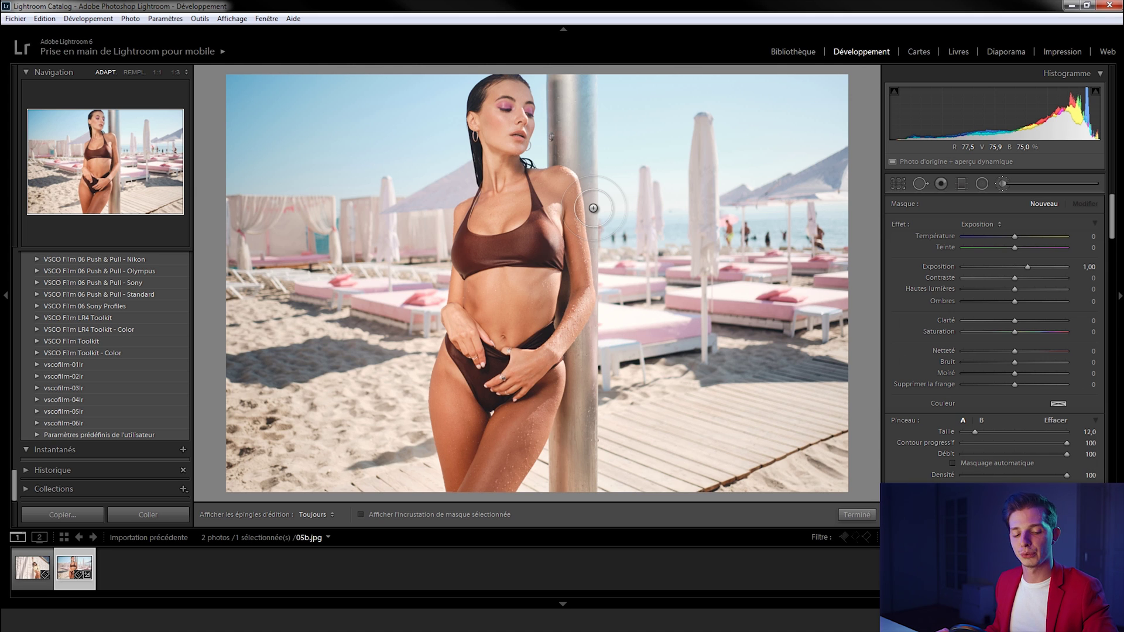
scroll(592, 208, "up", 4)
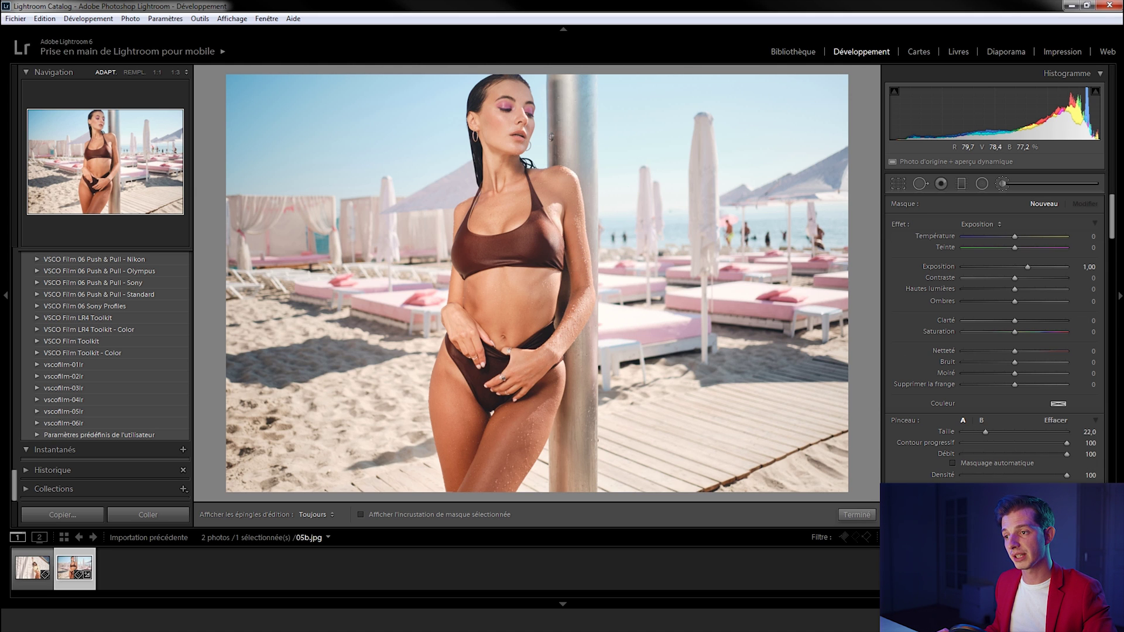
scroll(593, 207, "down", 9)
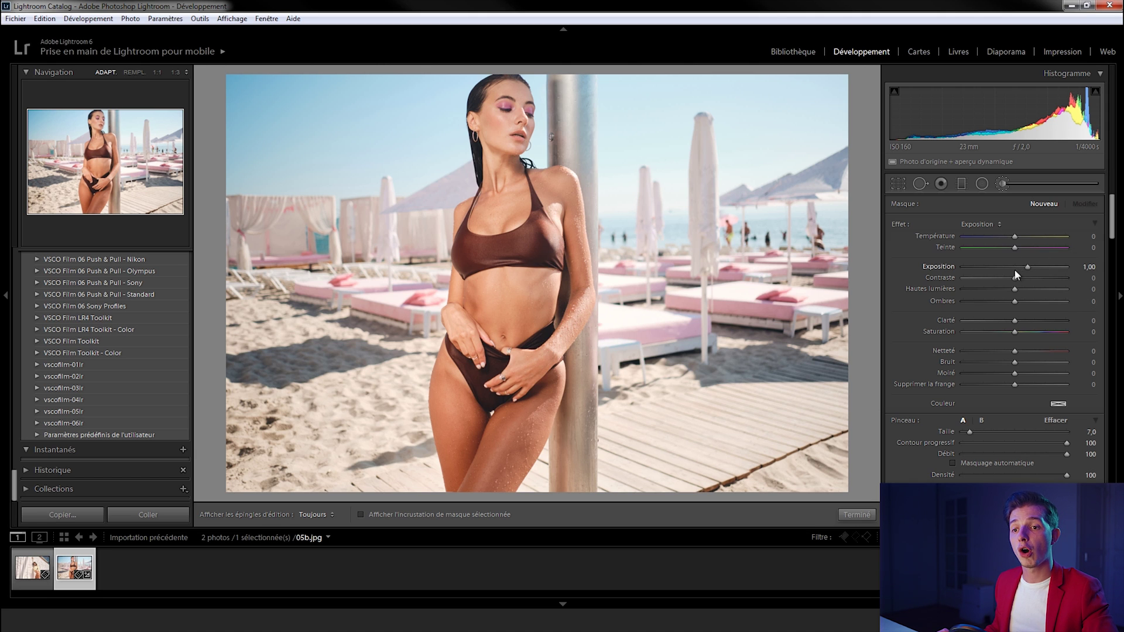
mouse_move(564, 186)
left_mouse_down()
mouse_move(592, 239)
mouse_move(608, 319)
mouse_move(550, 354)
mouse_move(545, 392)
mouse_move(526, 371)
left_mouse_up()
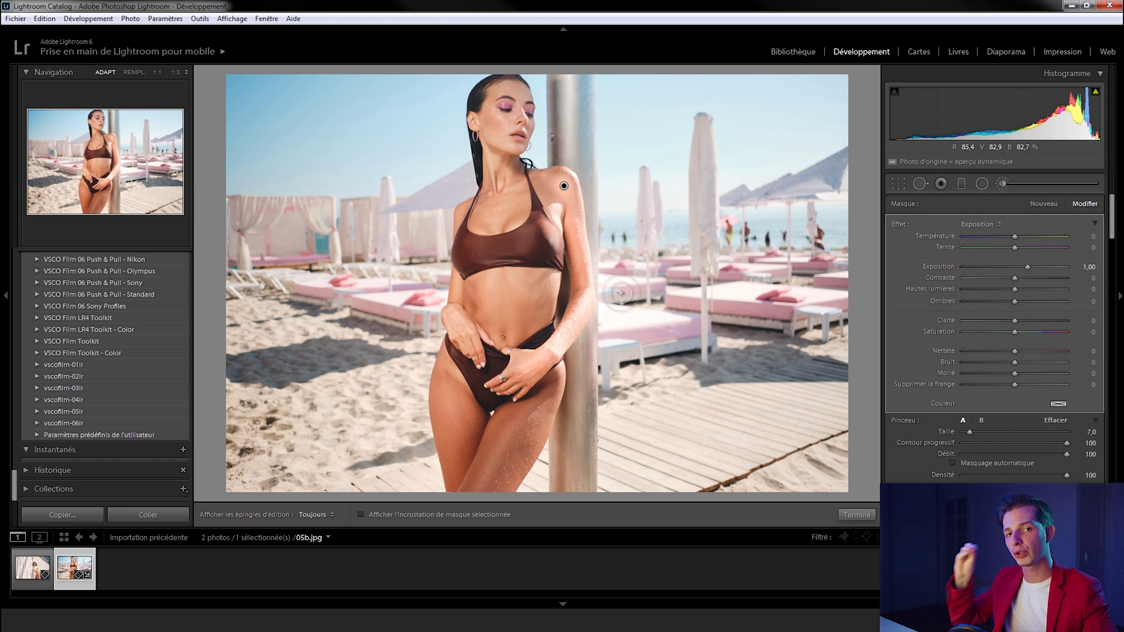
key("ctrl+z")
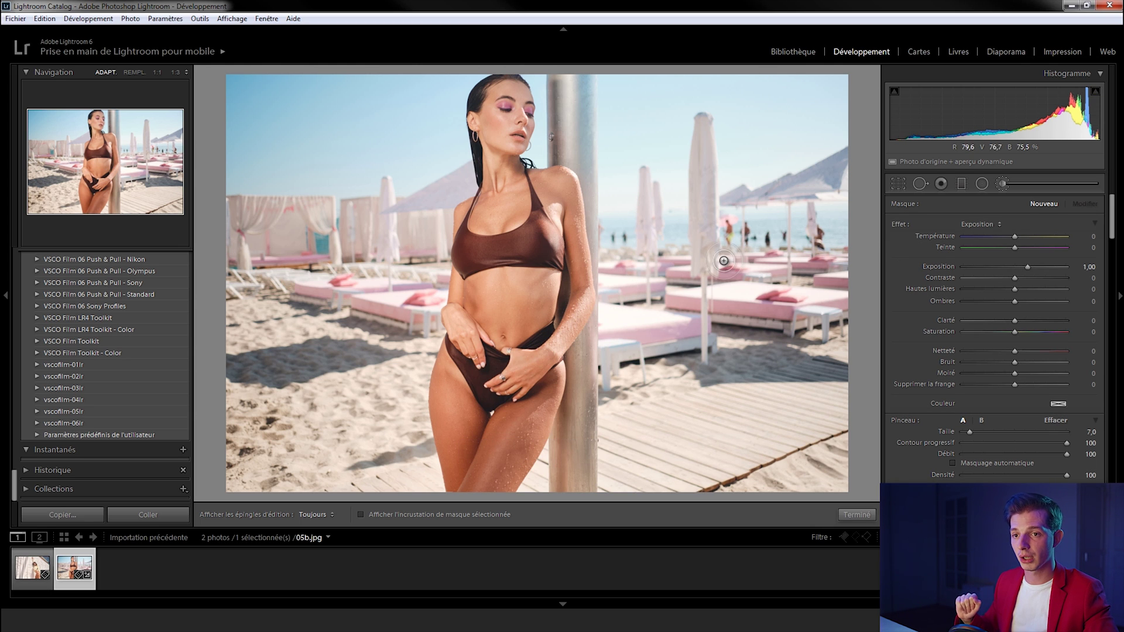
key("k")
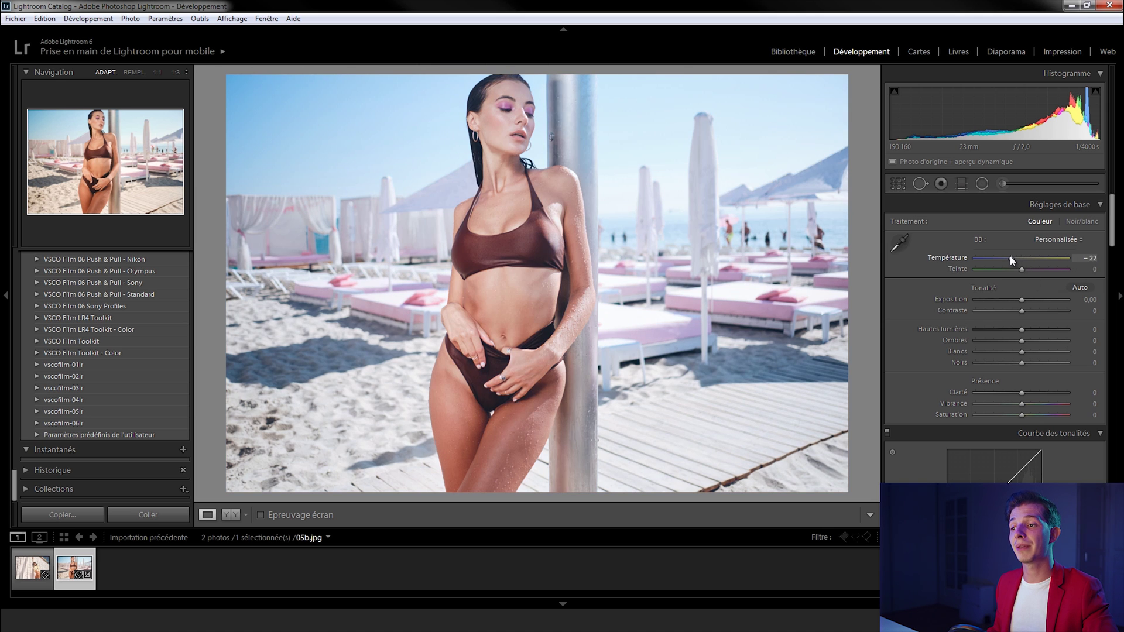
Step: Try the basic Température at −22 and +72 and the Exposition at −3,34 and −0,48, undoing each change
left_click_drag(1010, 255, 1054, 258)
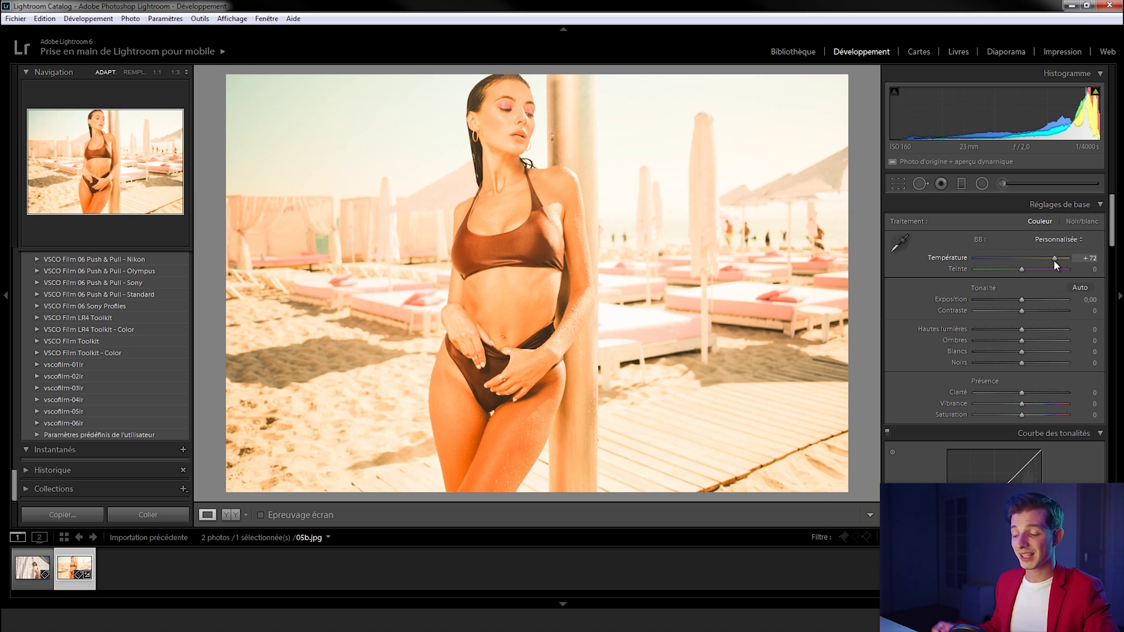
key("ctrl+z")
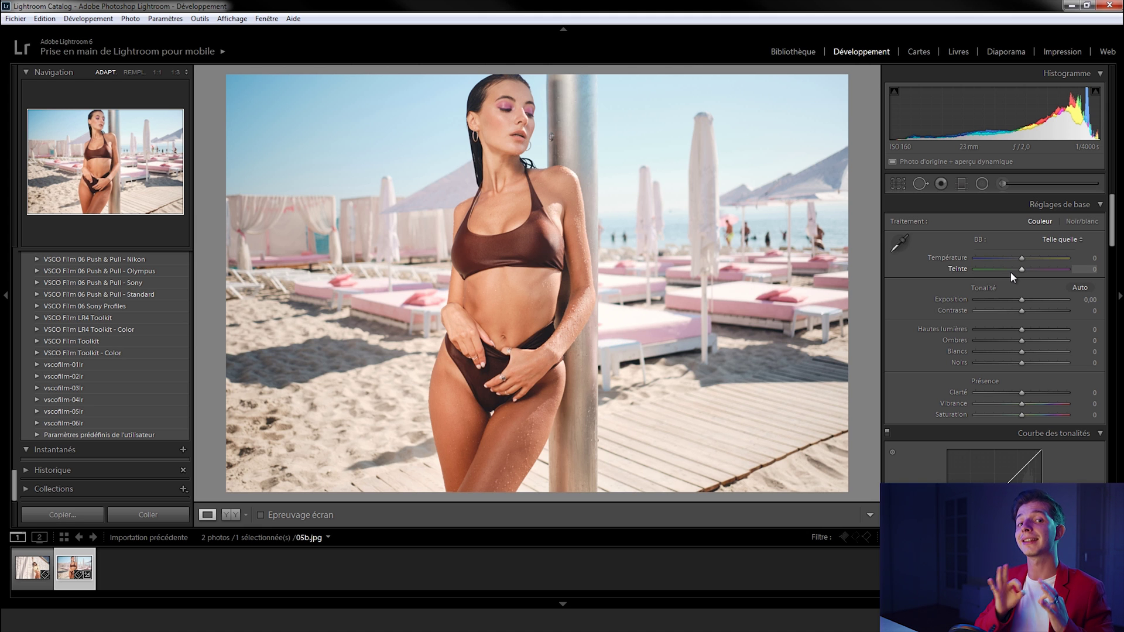
left_click_drag(1020, 298, 990, 300)
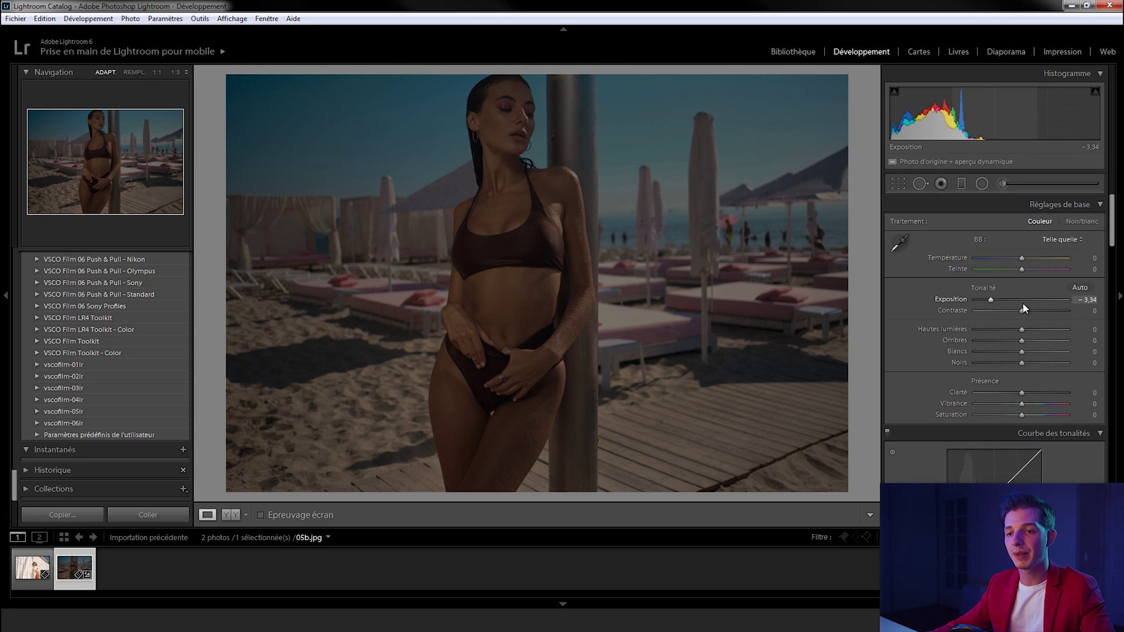
key("ctrl+z")
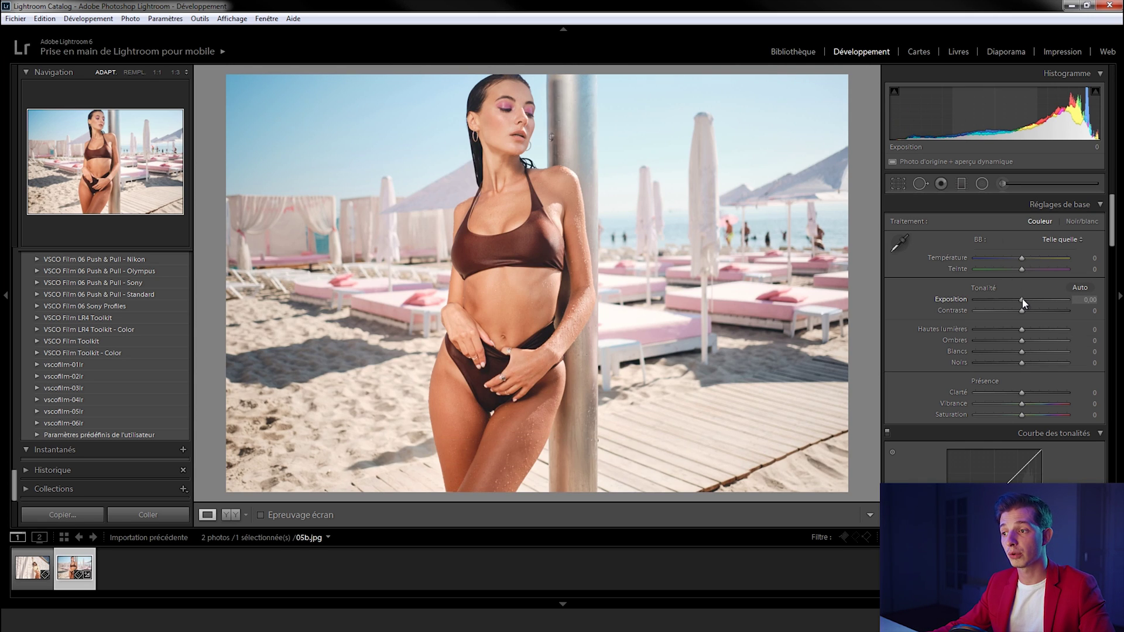
mouse_move(1022, 299)
left_mouse_down()
mouse_move(1000, 300)
mouse_move(1018, 302)
left_mouse_up()
key("ctrl+z")
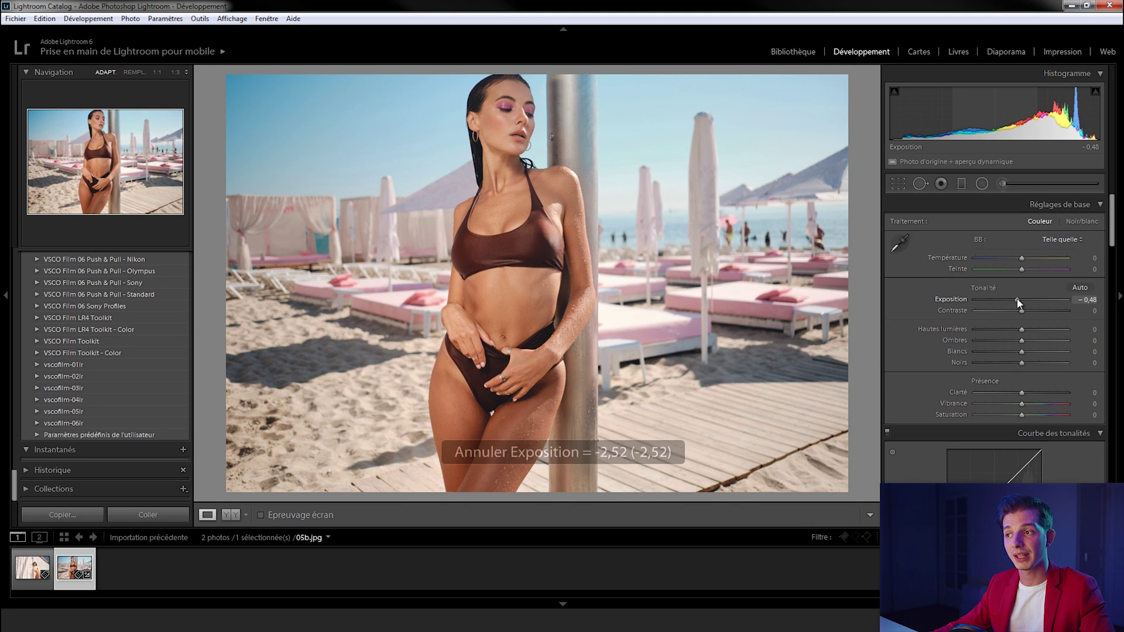
key("ctrl+z")
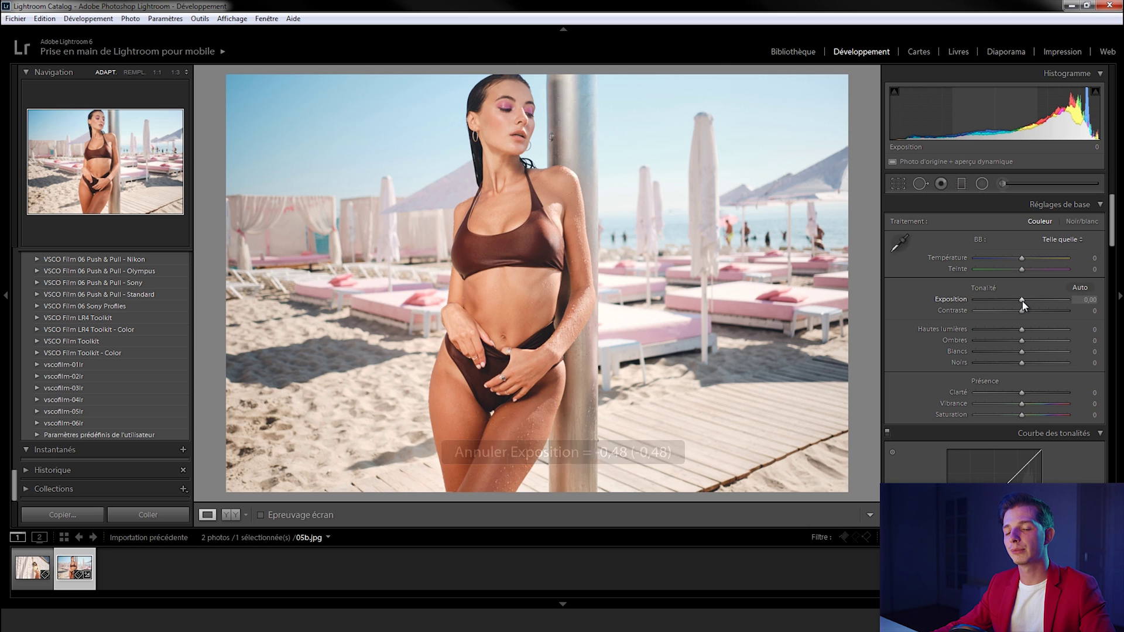
Step: Try the basic Hautes lumières at −100 and Ombres at +100, undoing each change
left_click_drag(1022, 310, 945, 331)
key("ctrl+z")
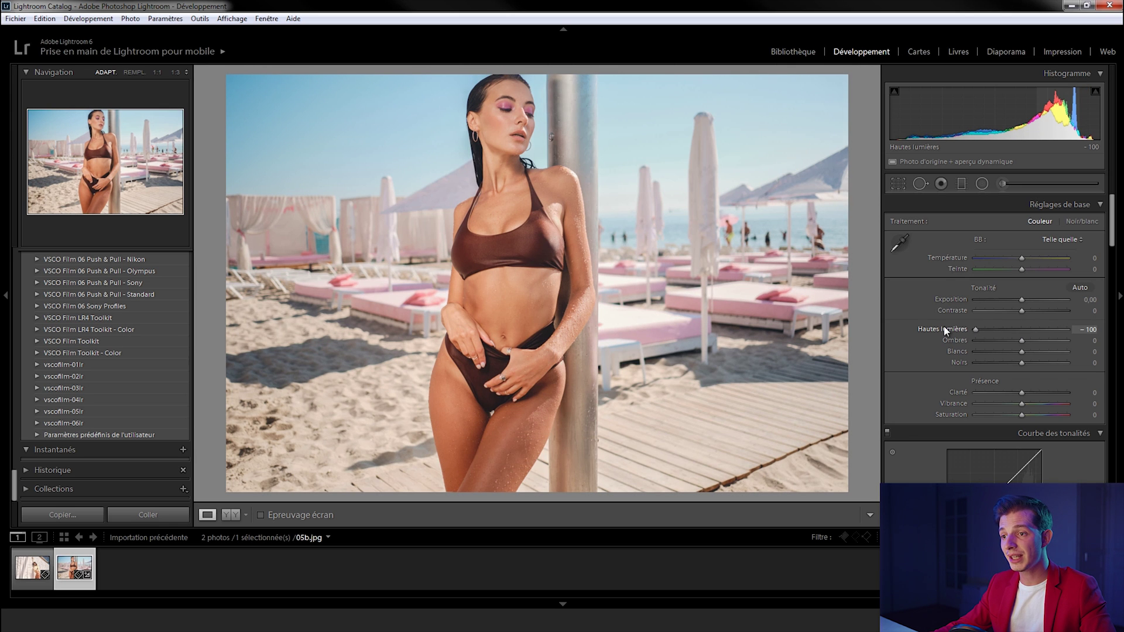
key("ctrl+z")
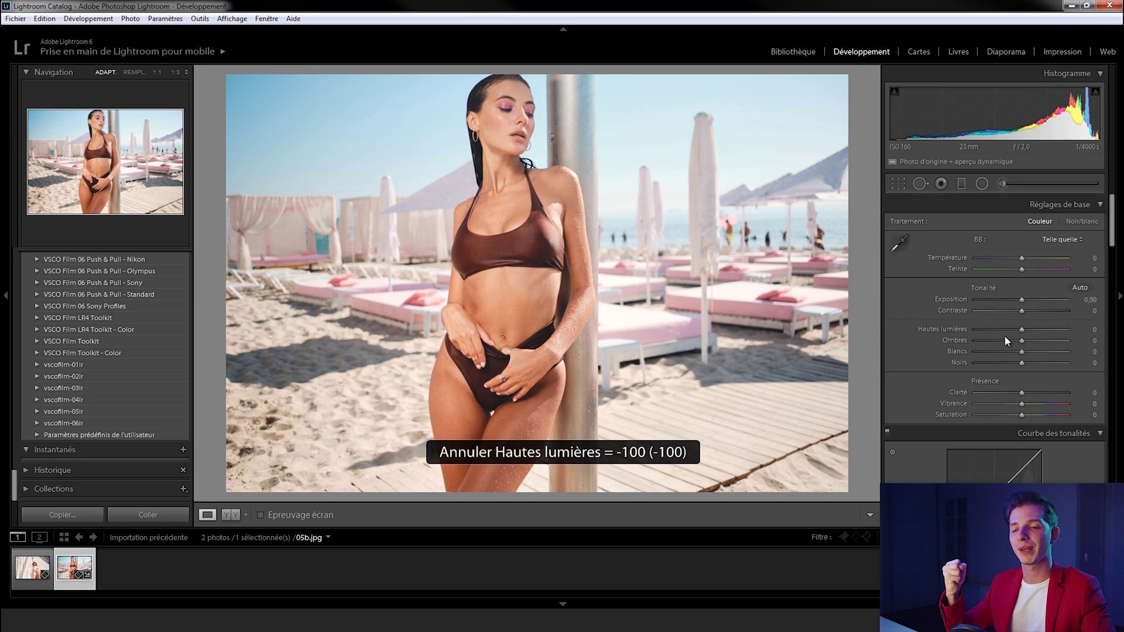
left_click_drag(1021, 340, 1098, 346)
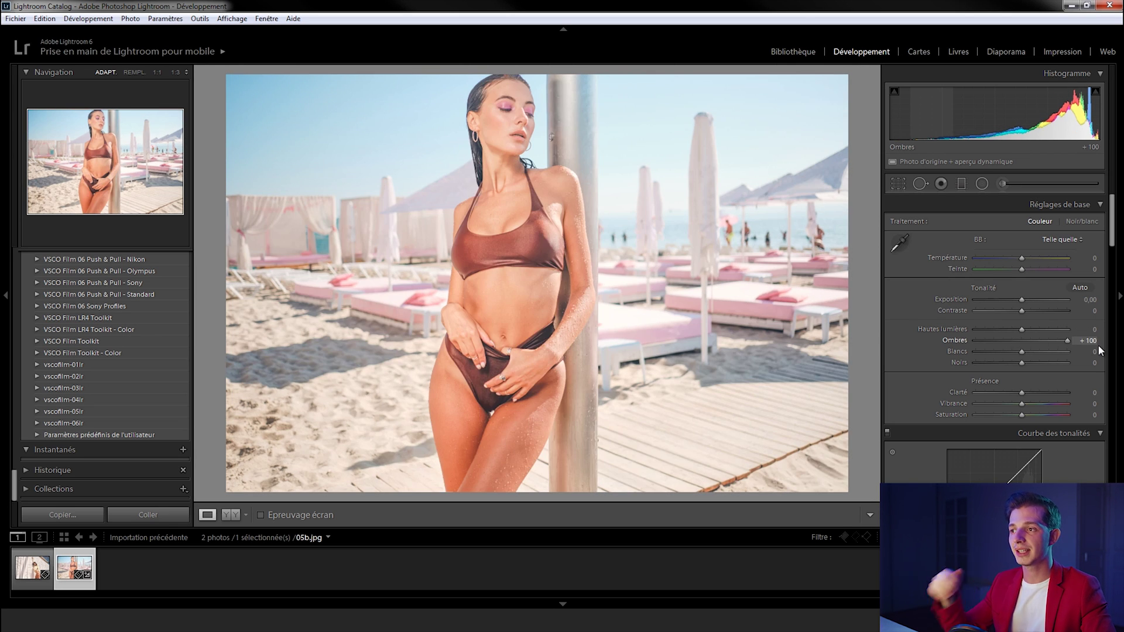
key("ctrl+z")
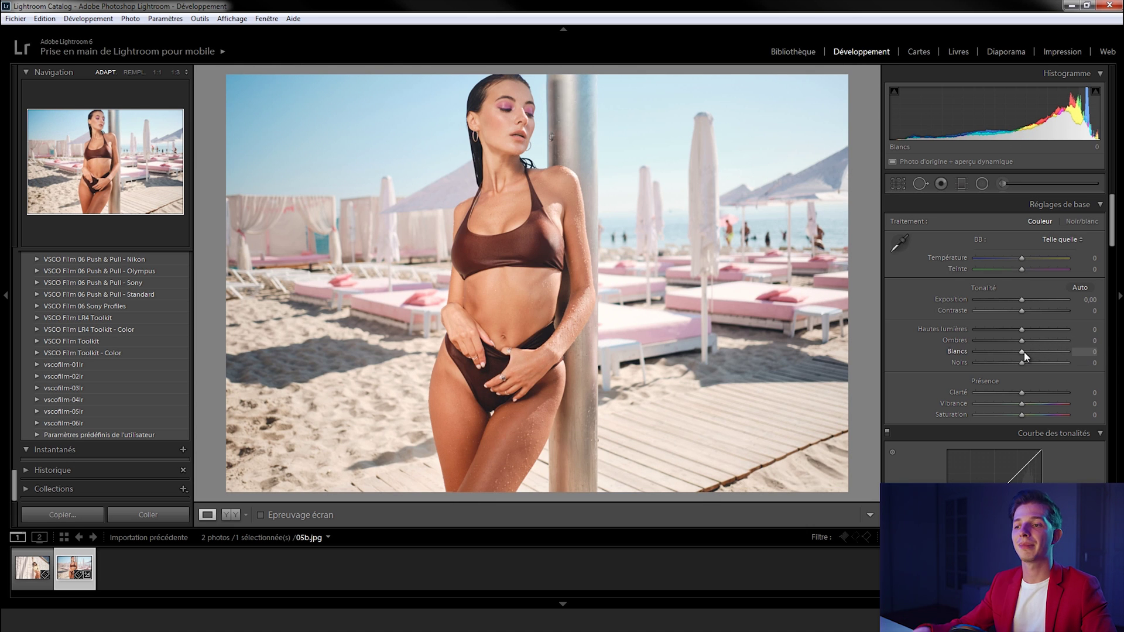
Step: Try the basic Blancs at +46 and Noirs at −68, undoing each change
left_click_drag(1023, 351, 1045, 357)
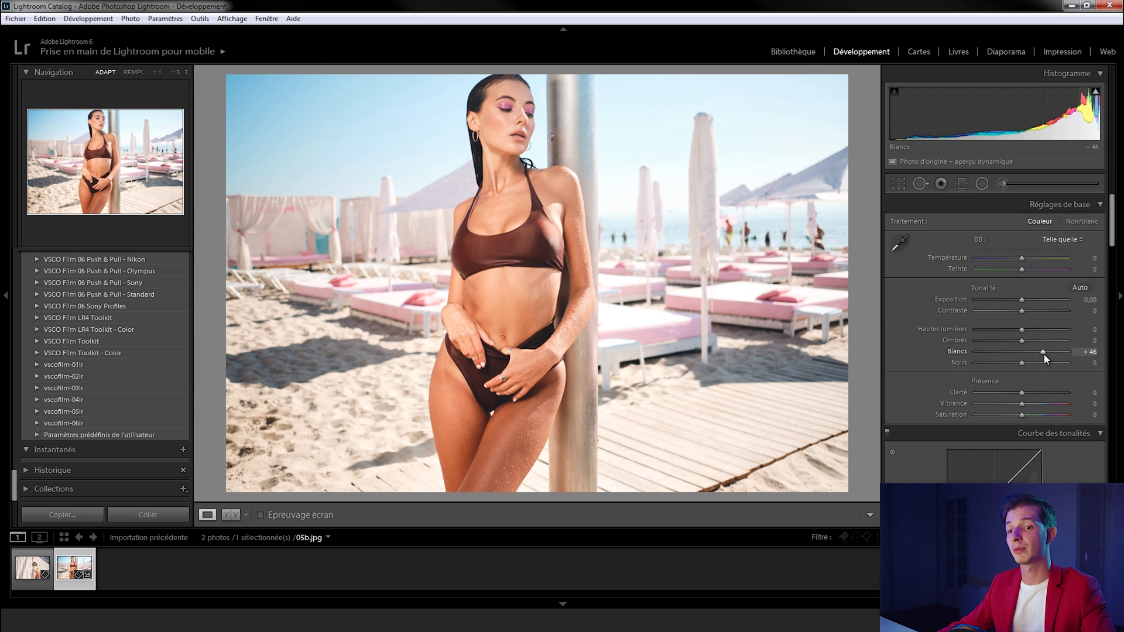
key("ctrl+z")
left_click_drag(1021, 363, 991, 367)
key("ctrl+z")
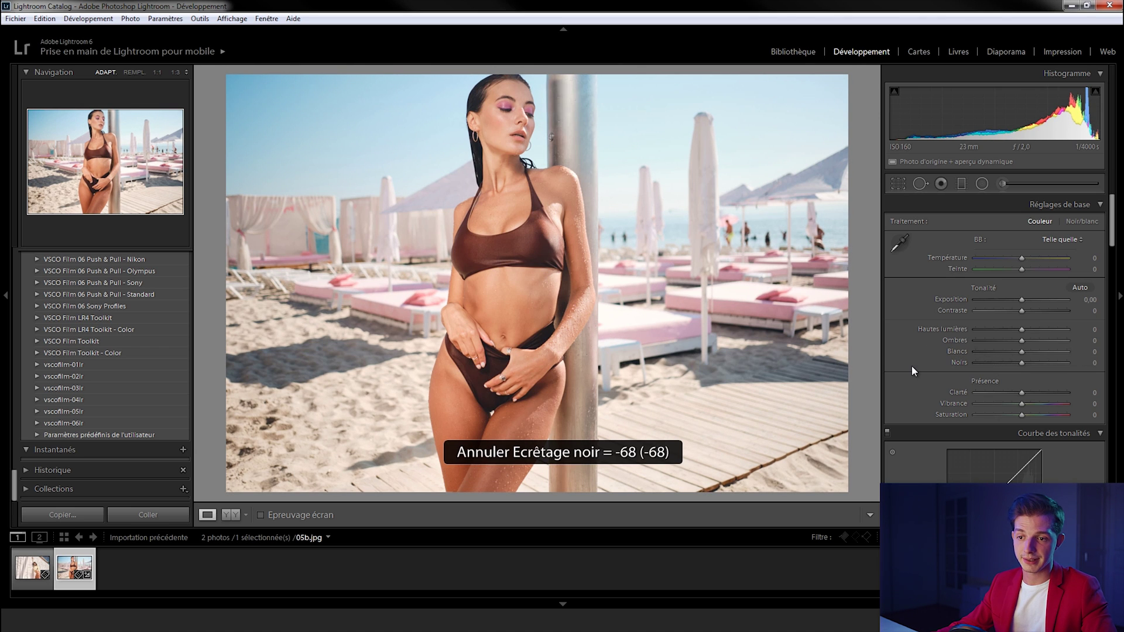
Step: Try the Présence settings with Vibrance at +94 and Saturation at +80, undoing each change
scroll(912, 366, "down", 3)
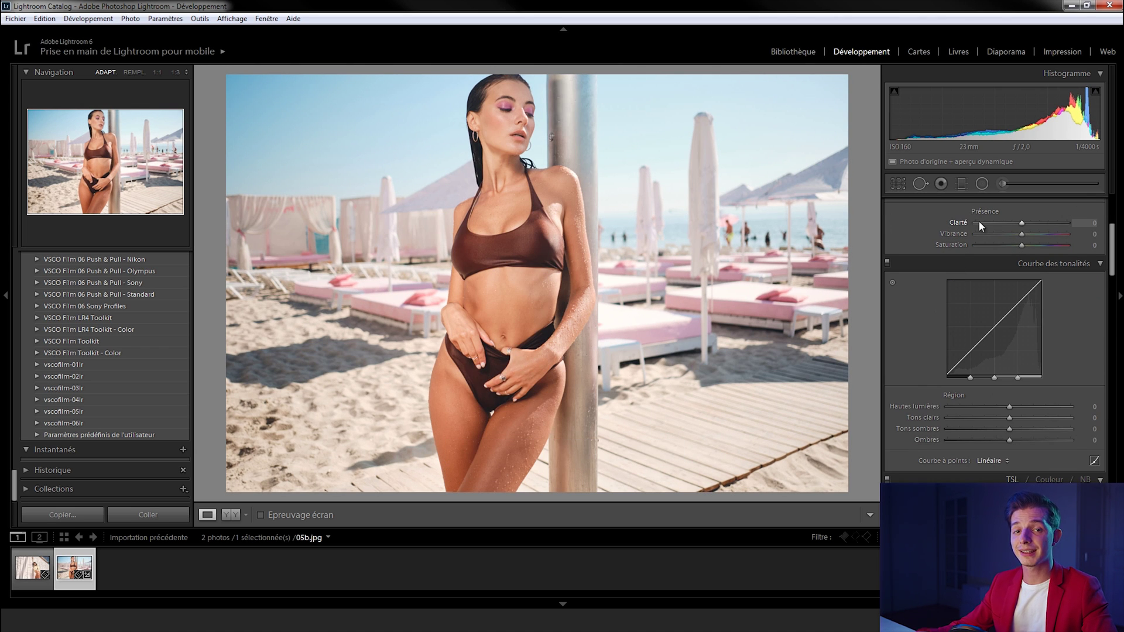
left_click_drag(1022, 224, 1064, 236)
key("ctrl+z")
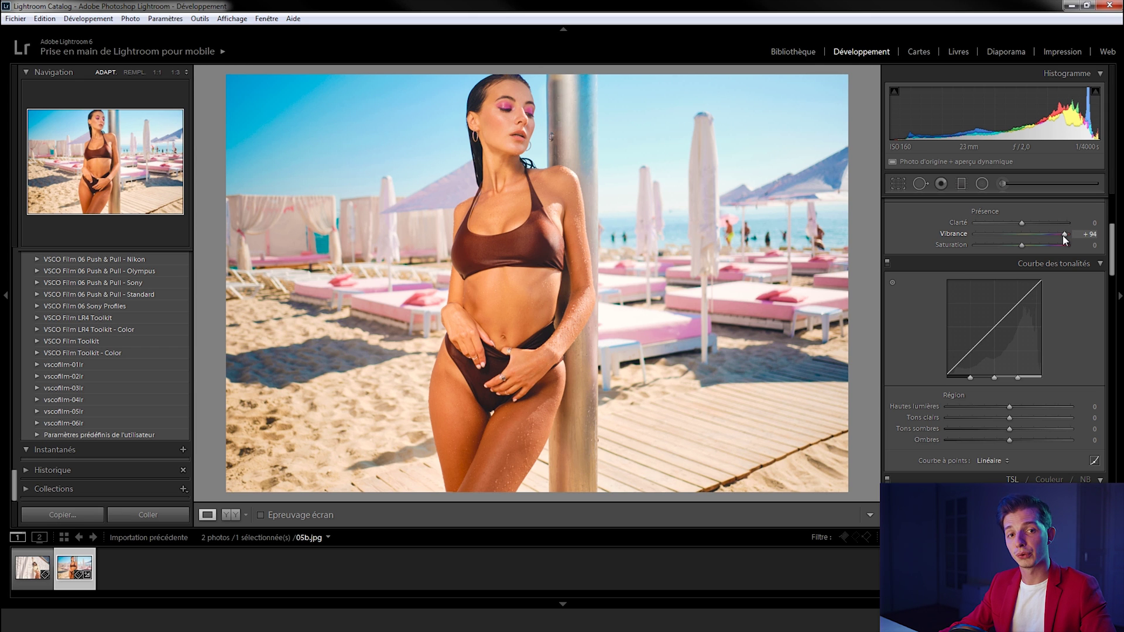
key("ctrl+z")
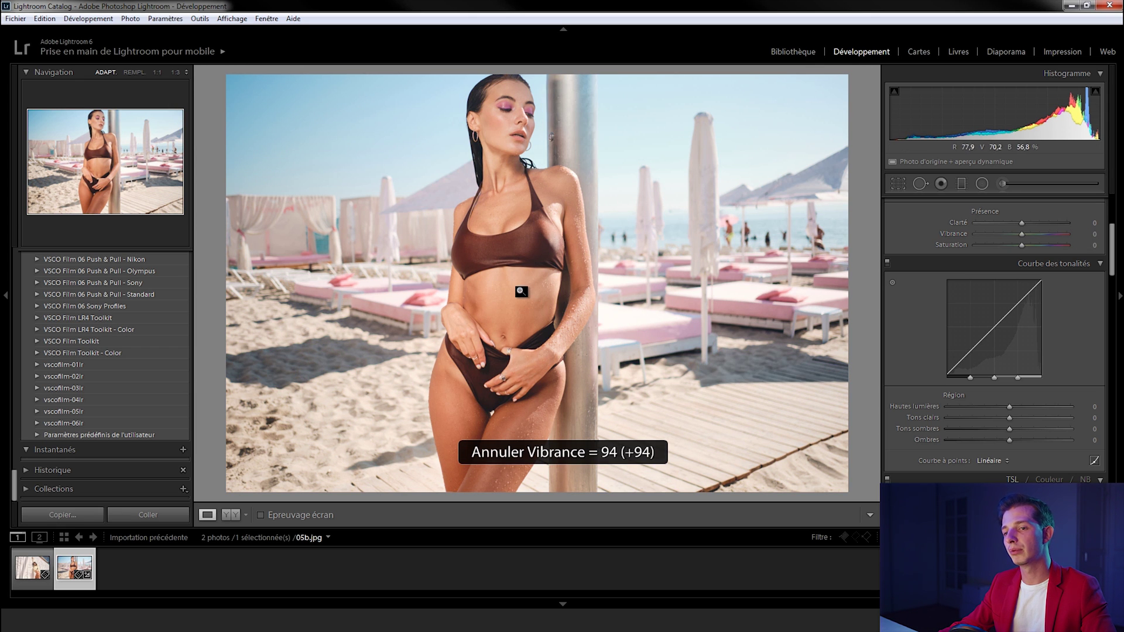
left_click_drag(1021, 245, 1058, 247)
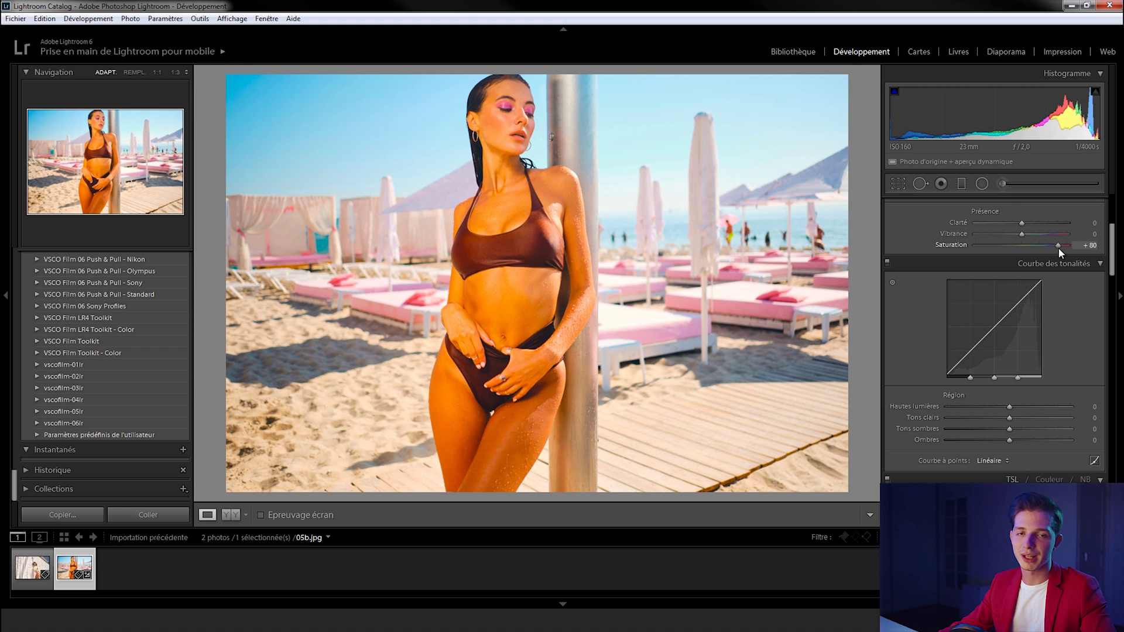
key("ctrl+z")
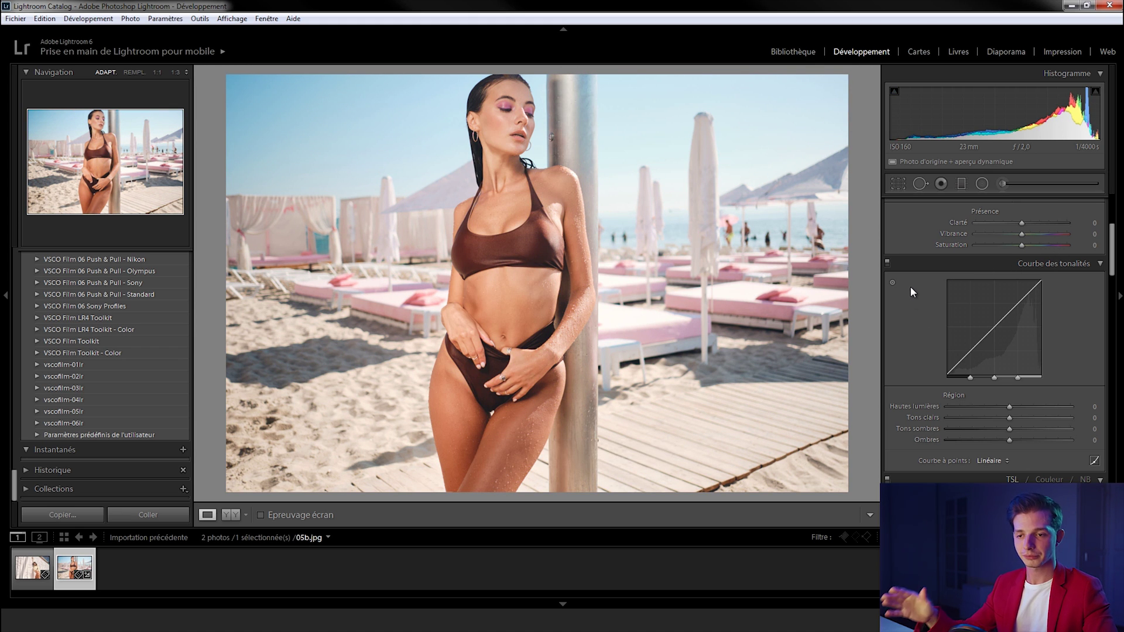
scroll(911, 286, "down", 3)
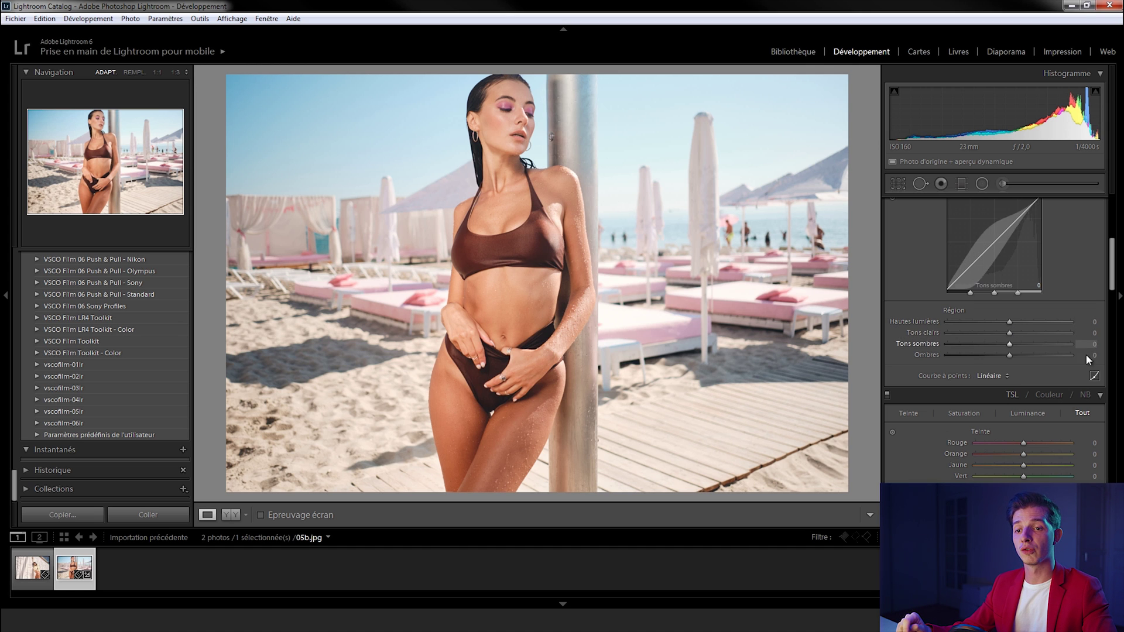
Step: Switch the tone curve to point curve editing, try an S-shaped RVB curve, and undo the curve changes
left_click(1093, 376)
scroll(964, 307, "up", 3)
left_click_drag(1002, 308, 966, 354)
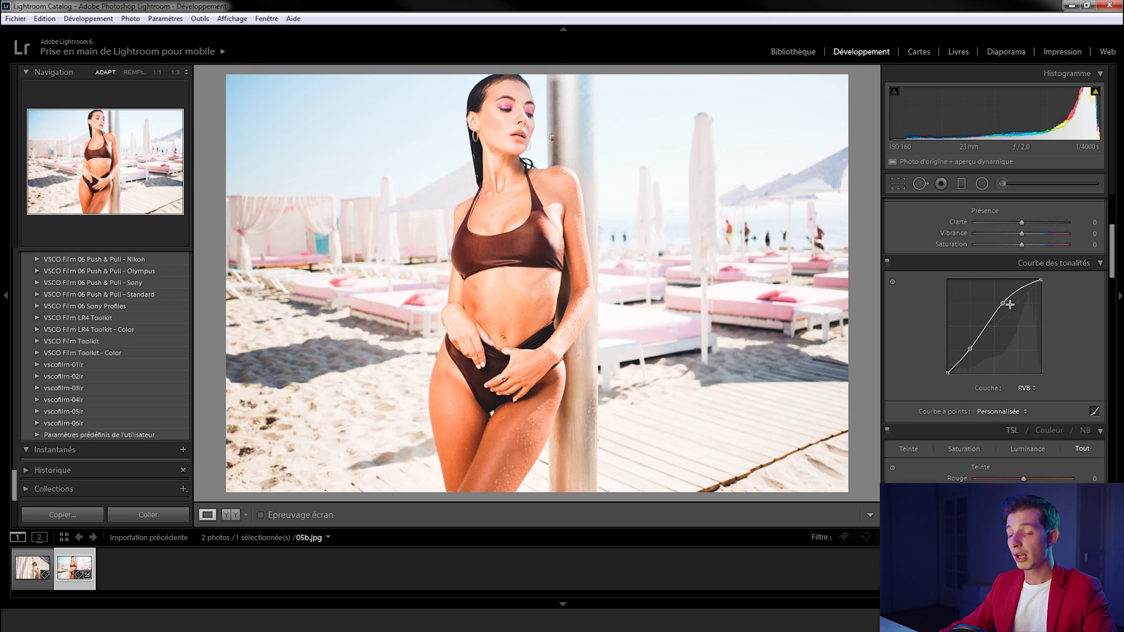
key("ctrl+z")
key("ctrl+z")
key("ctrl+z")
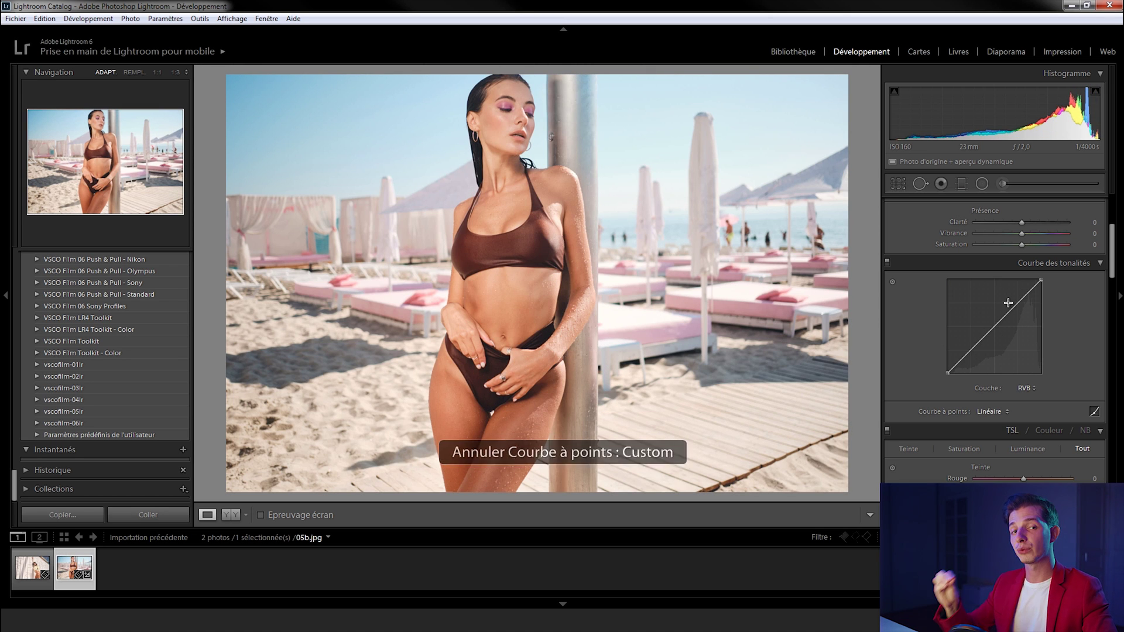
Step: Try the TSL Teinte settings with Rouge at −100 and Jaune at +39, undoing each change
scroll(936, 316, "down", 5)
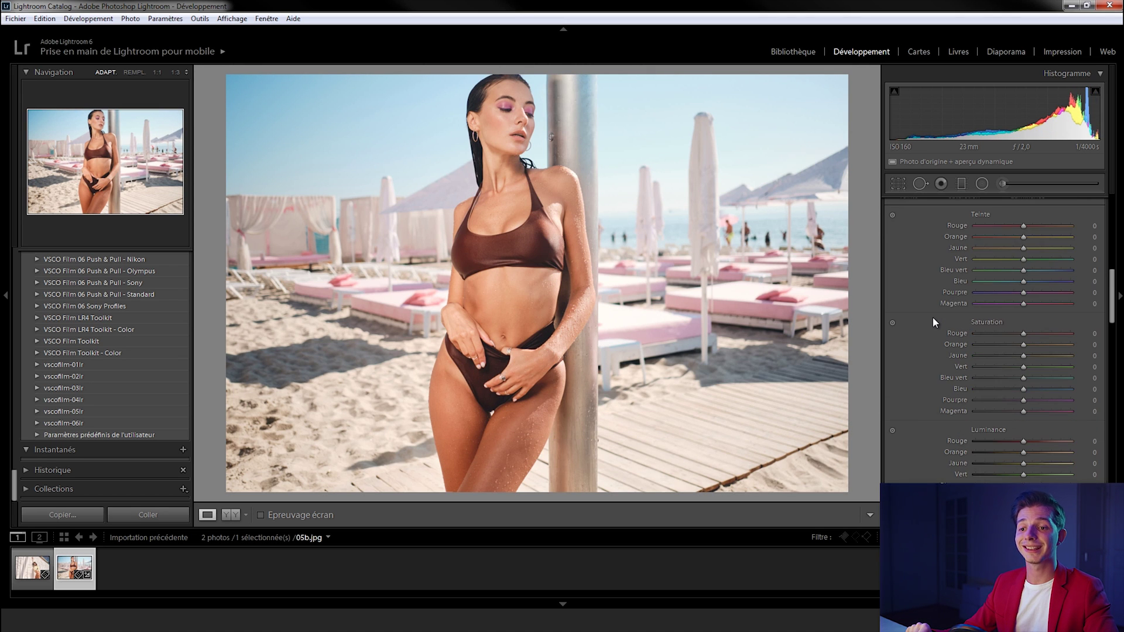
scroll(932, 320, "up", 2)
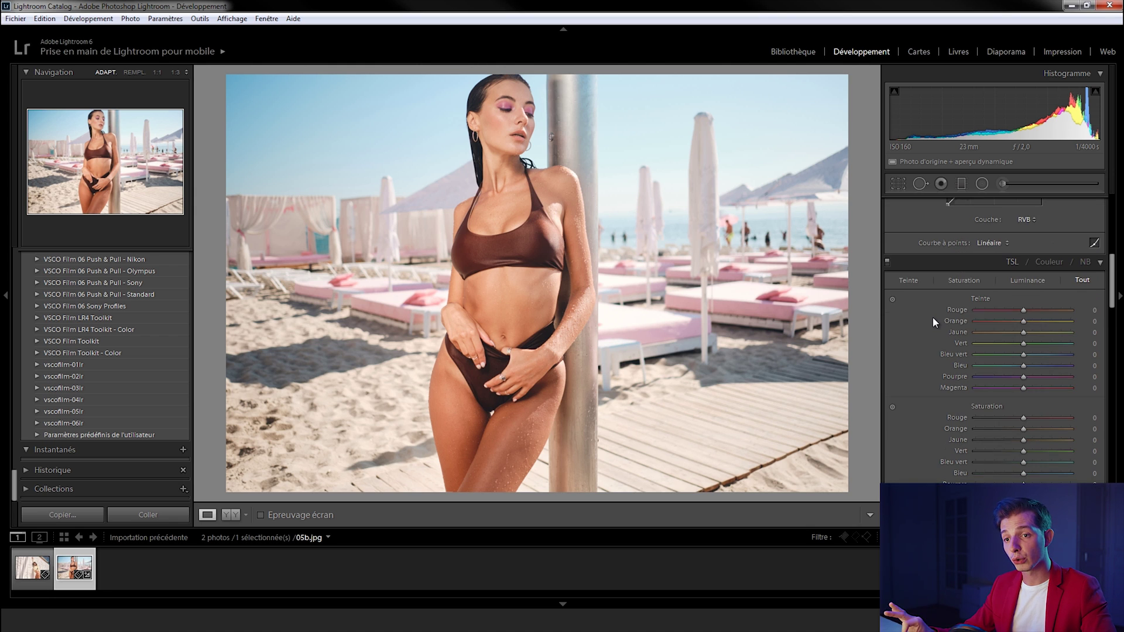
left_click_drag(1035, 311, 928, 302)
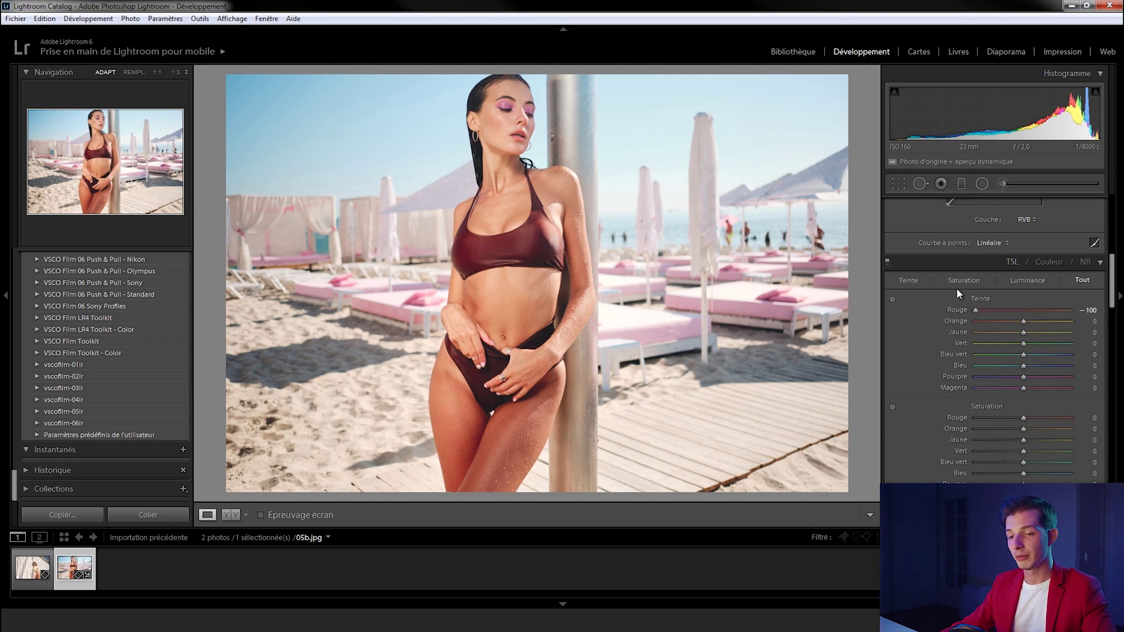
key("ctrl+z")
left_click_drag(1023, 321, 1073, 335)
key("ctrl+z")
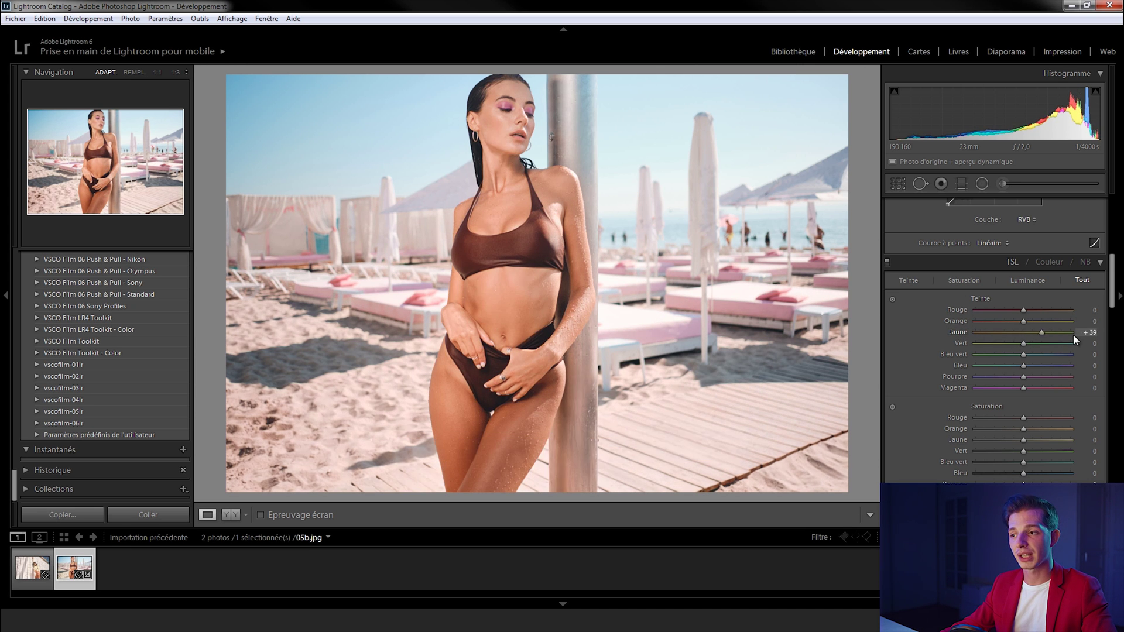
key("ctrl+z")
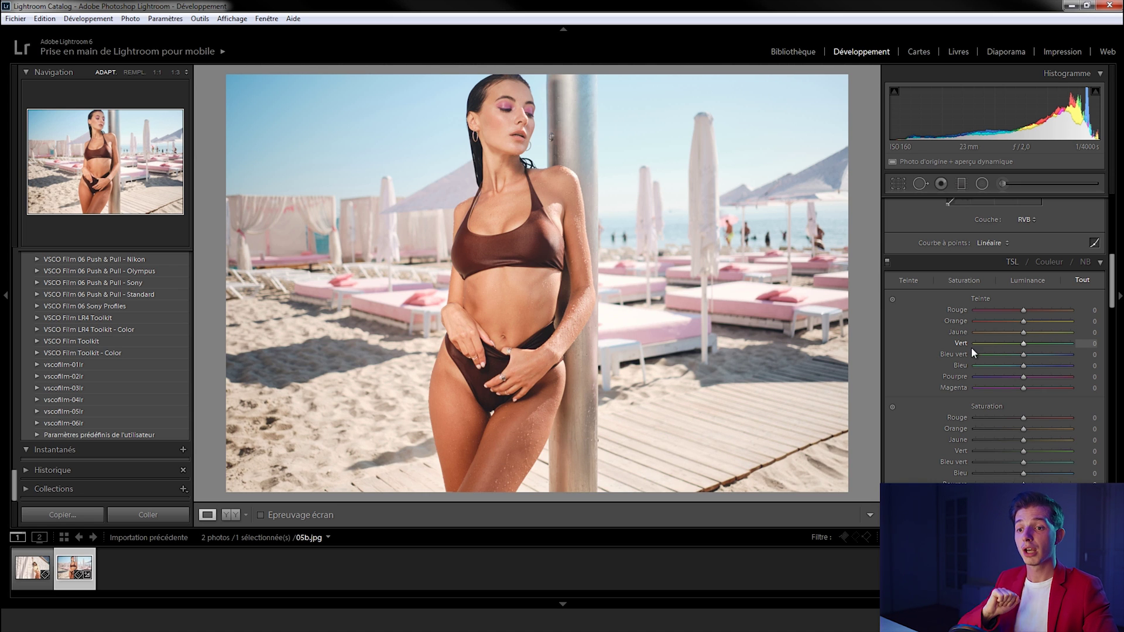
Step: Try the TSL Luminance setting for Rouge at +100 and undo the change
scroll(936, 345, "down", 3)
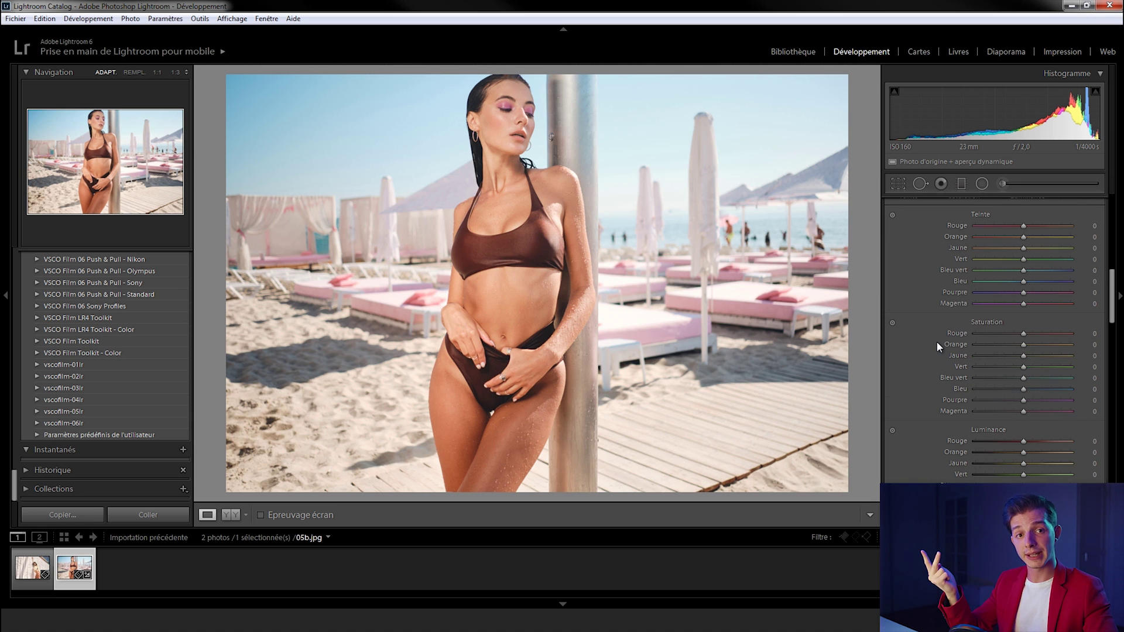
scroll(937, 346, "down", 6)
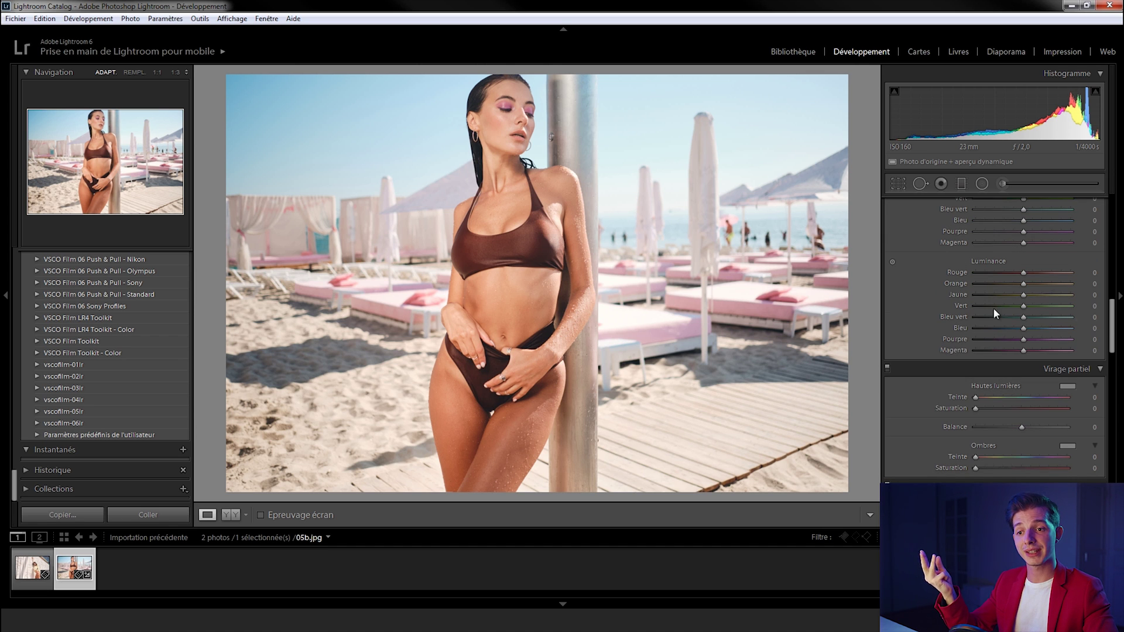
left_click_drag(1024, 274, 1073, 273)
key("ctrl+z")
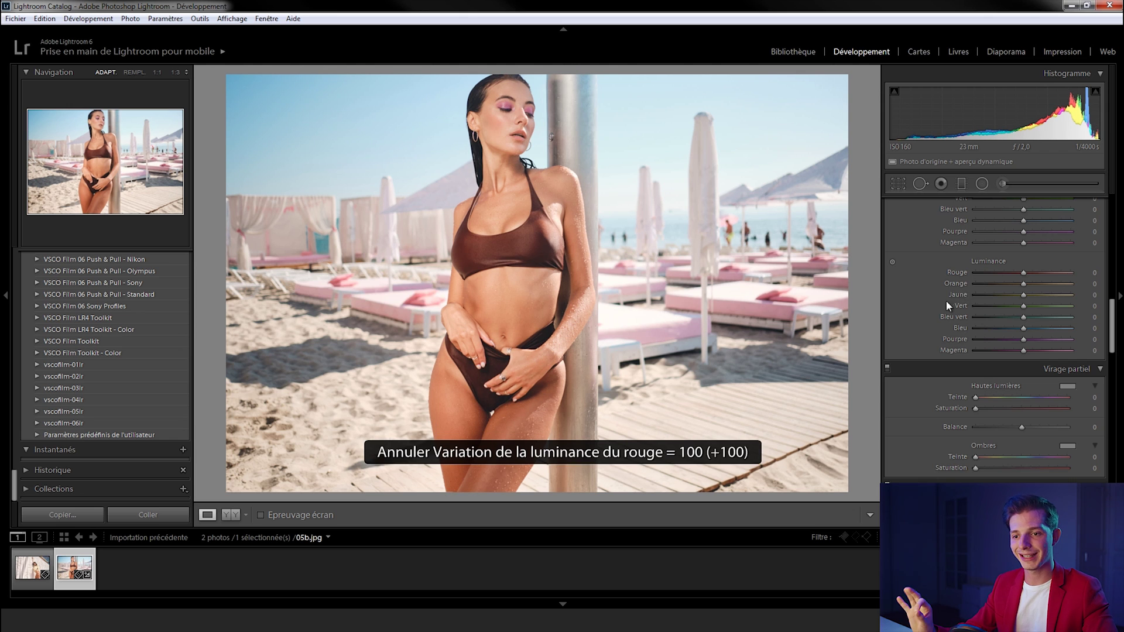
Step: Examine the Virage partiel settings for highlights and shadows and the Détail settings for sharpening and noise reduction
scroll(931, 309, "down", 6)
scroll(932, 307, "up", 2)
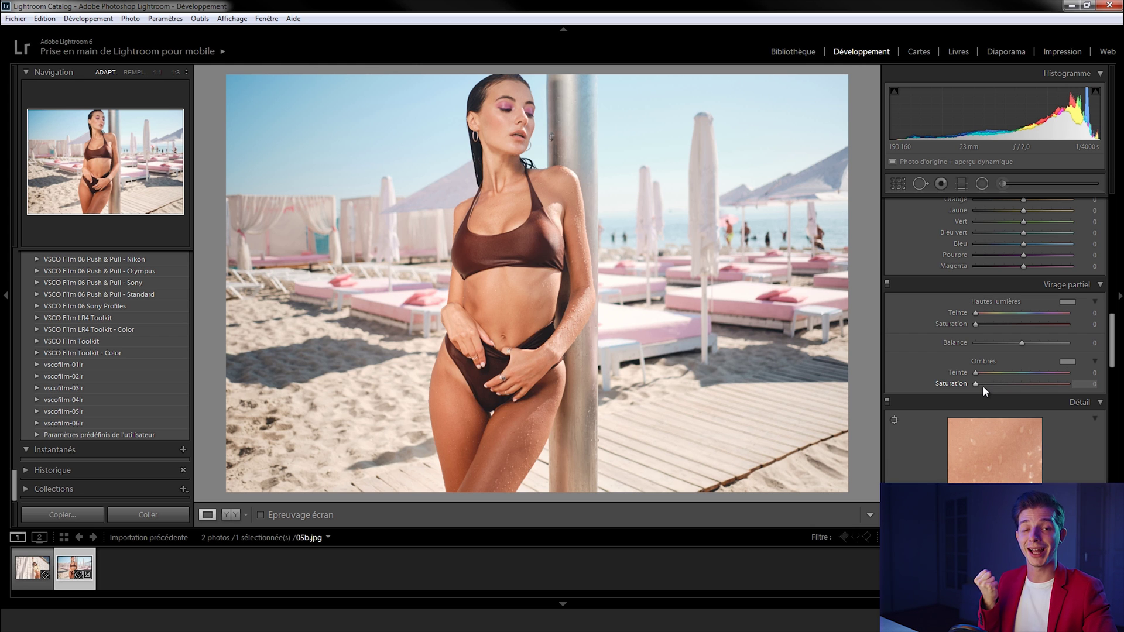
scroll(982, 385, "down", 3)
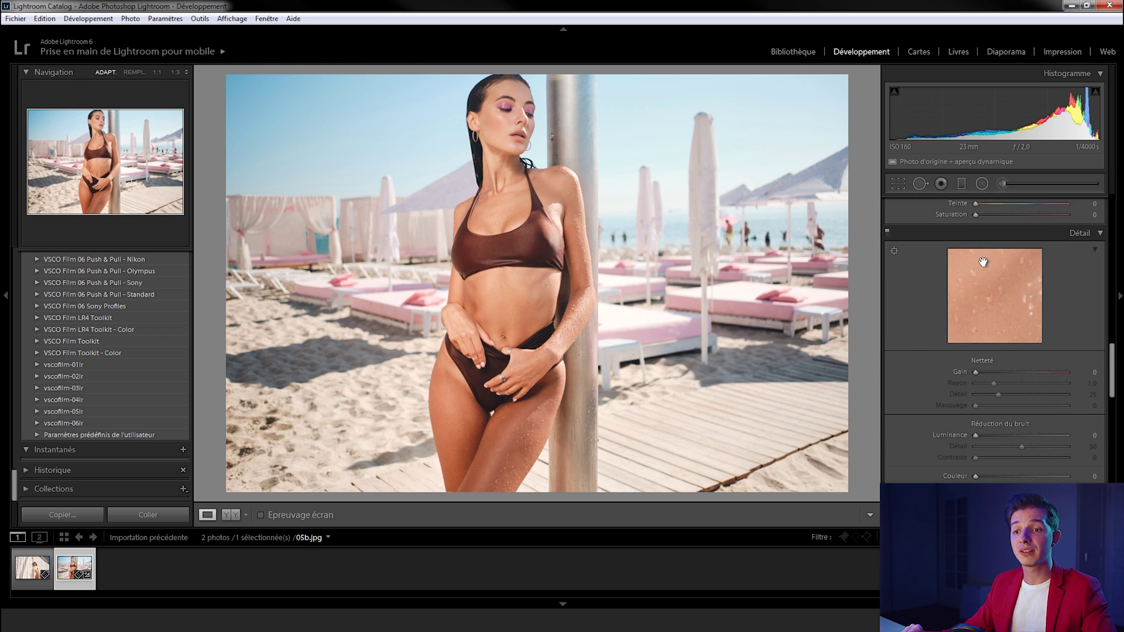
scroll(914, 341, "down", 2)
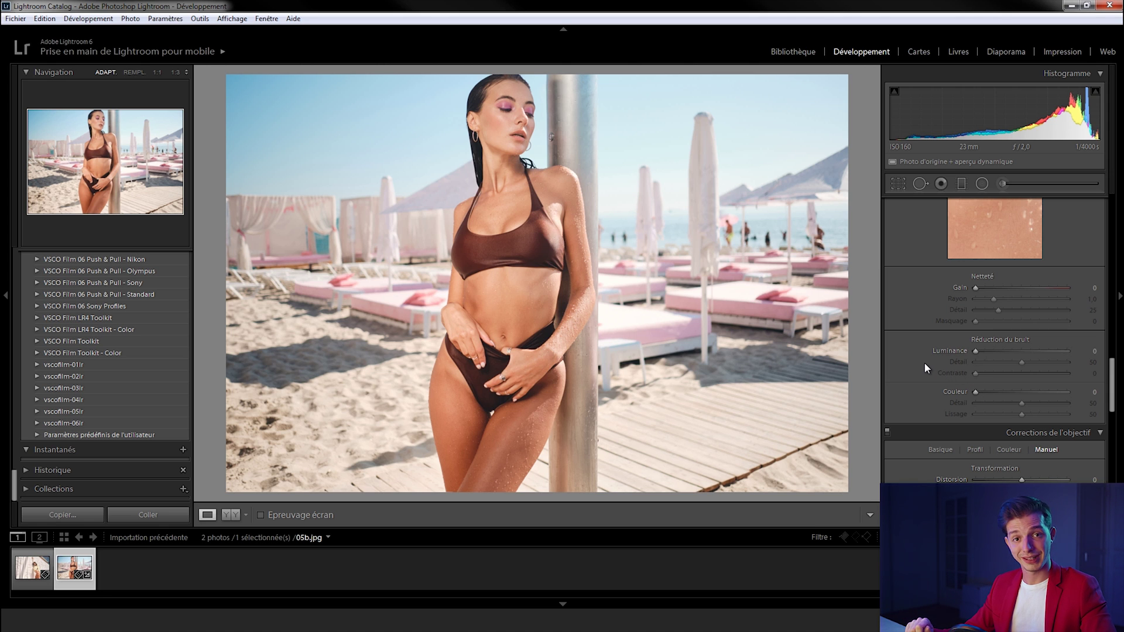
Step: Set the Quantité of the manual lens vignetting correction to −2
scroll(925, 364, "down", 3)
scroll(924, 363, "down", 1)
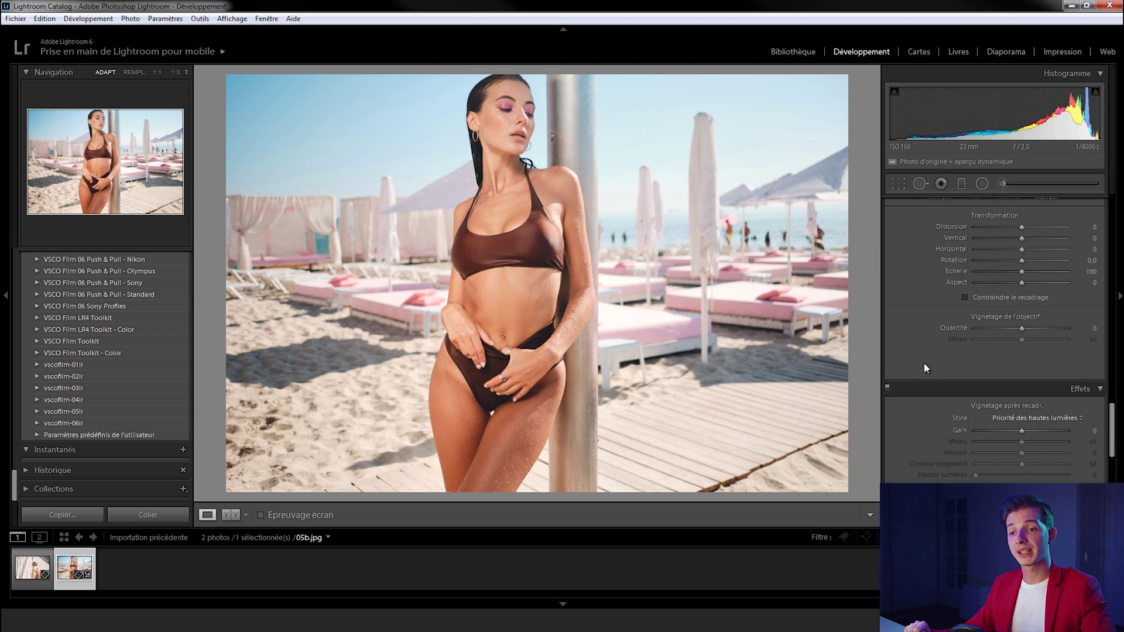
scroll(925, 347, "up", 1)
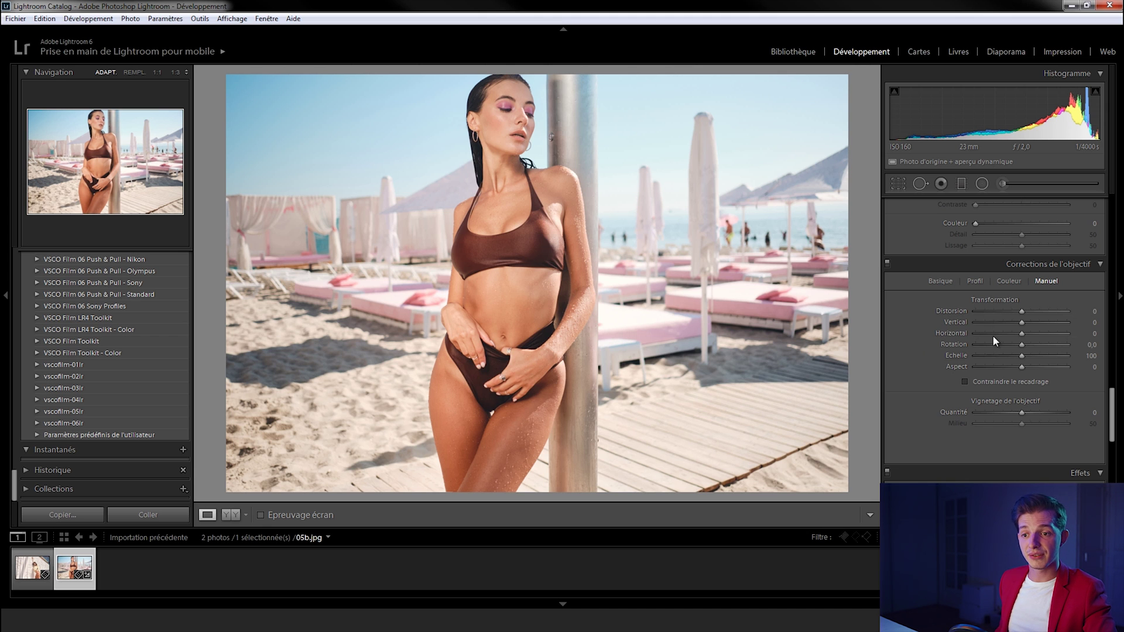
mouse_move(1021, 412)
left_mouse_down()
mouse_move(974, 413)
mouse_move(1020, 413)
left_mouse_up()
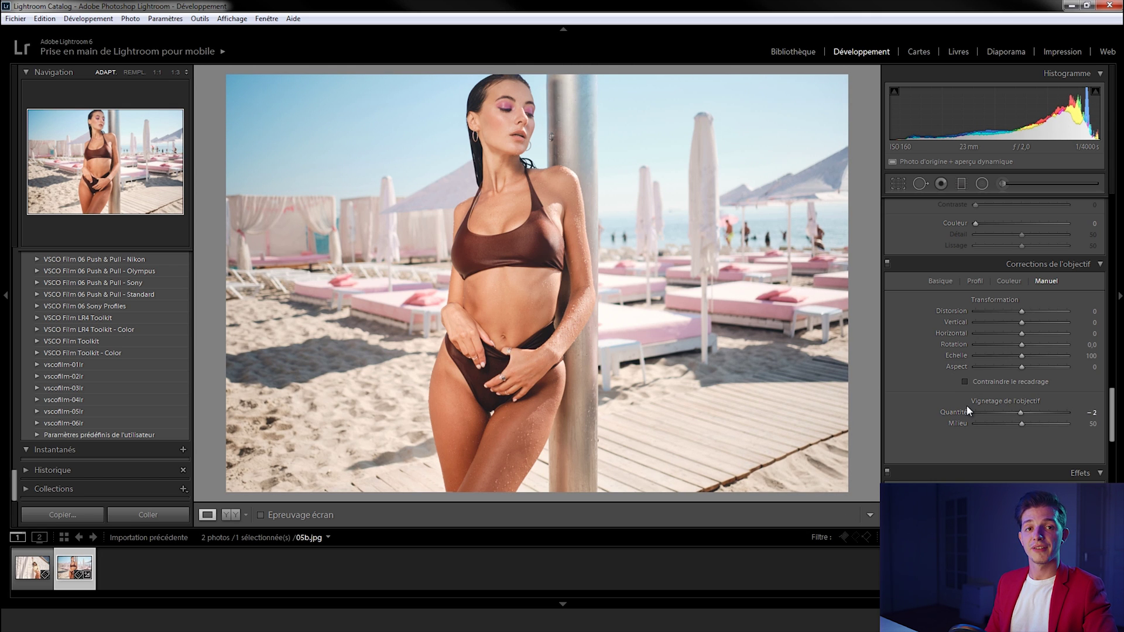
Step: Try the Grain Valeur at 35 and 78, inspect the photo at 1:3, return to the full view, and reset the grain
scroll(940, 408, "down", 5)
left_click_drag(979, 337, 1006, 336)
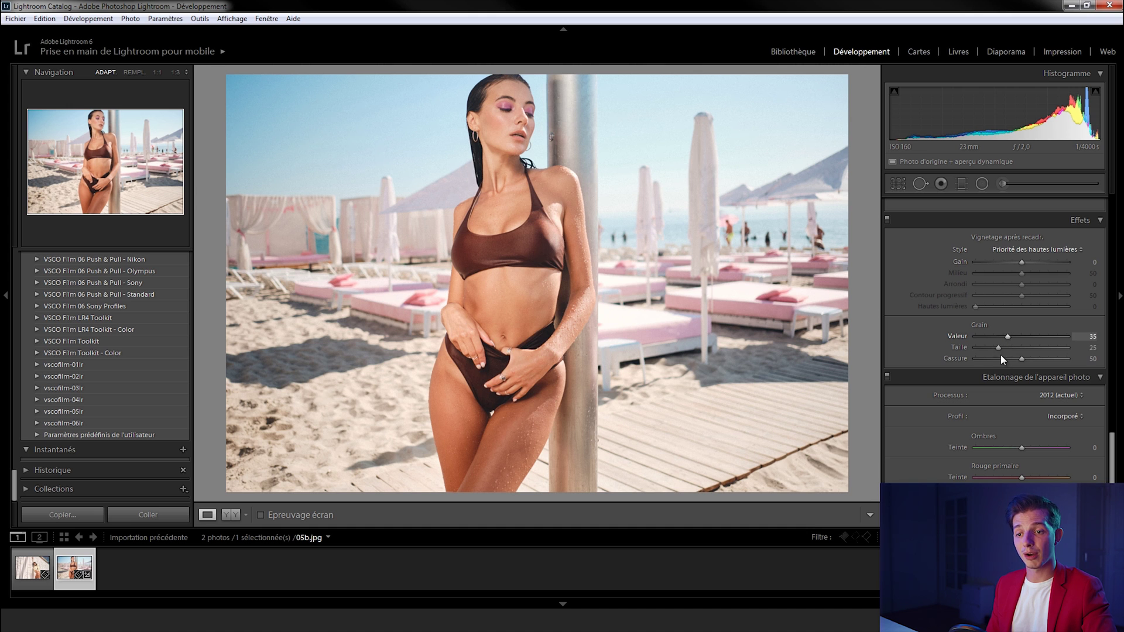
left_click_drag(1015, 338, 1016, 338)
left_click(175, 73)
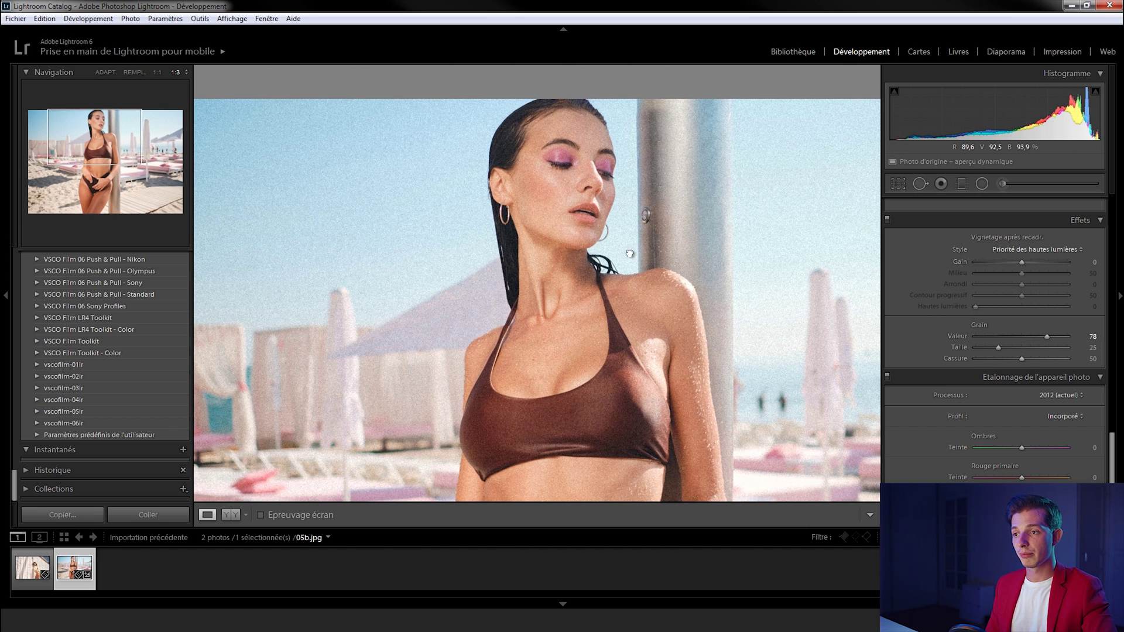
left_click(761, 270)
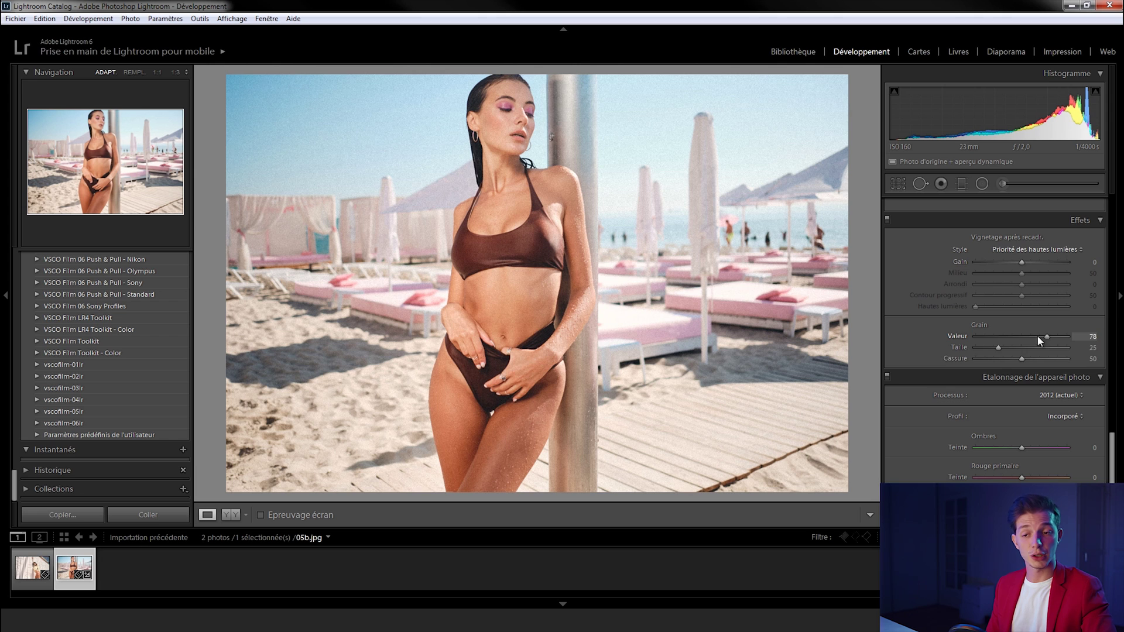
double_click(901, 331)
scroll(912, 395, "down", 3)
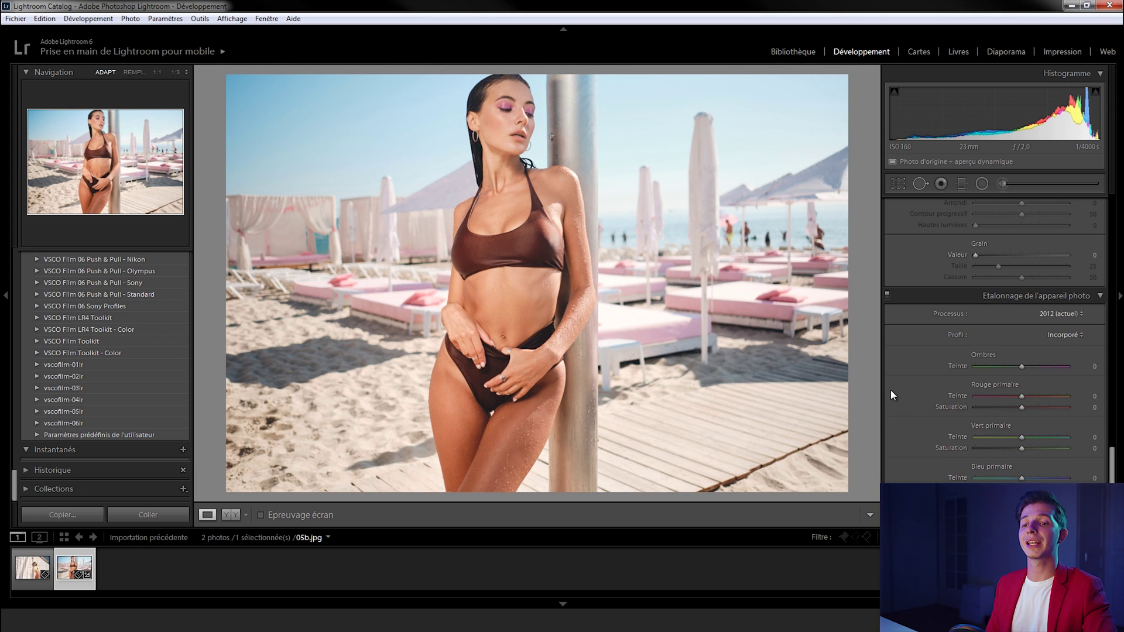